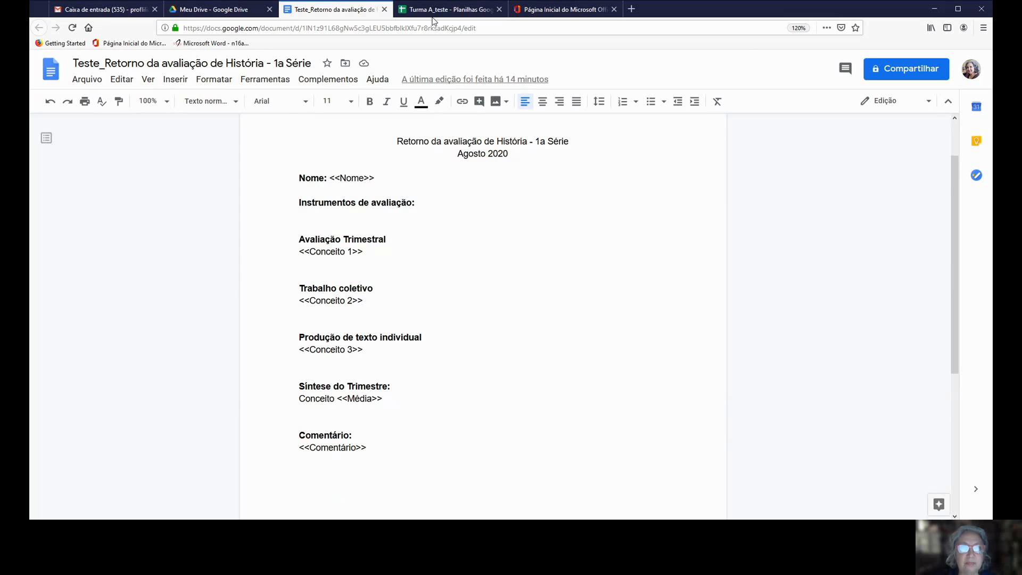
Try to launch the autoCrat add-on from the Turma A_teste spreadsheet.
left_click(452, 9)
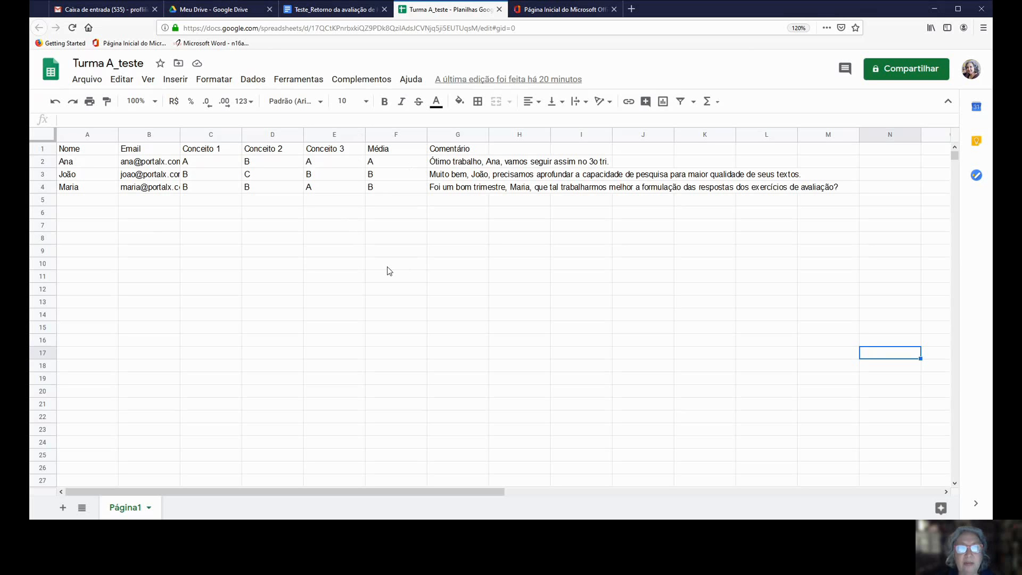
left_click(354, 85)
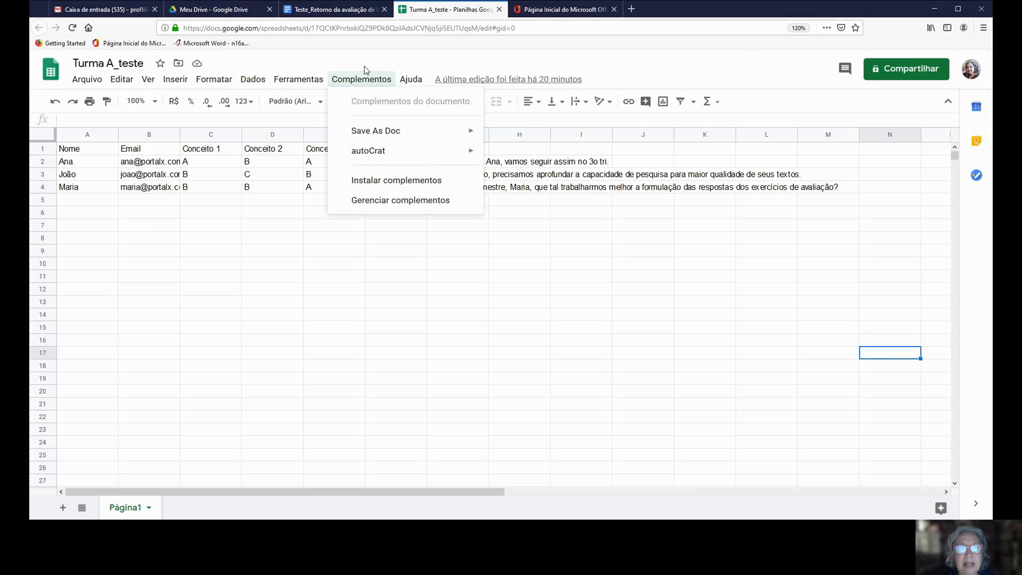
mouse_move(385, 159)
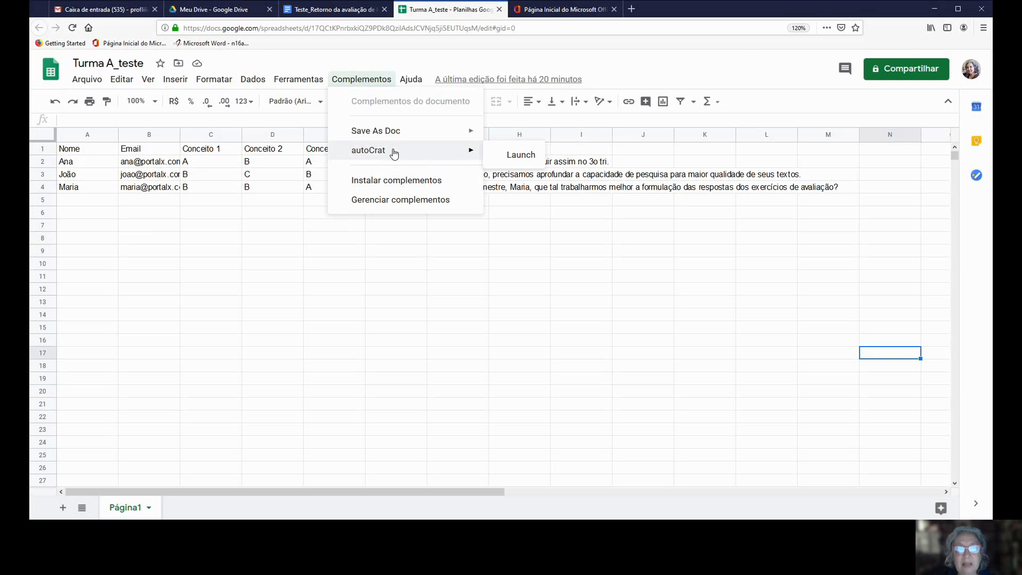
left_click(511, 155)
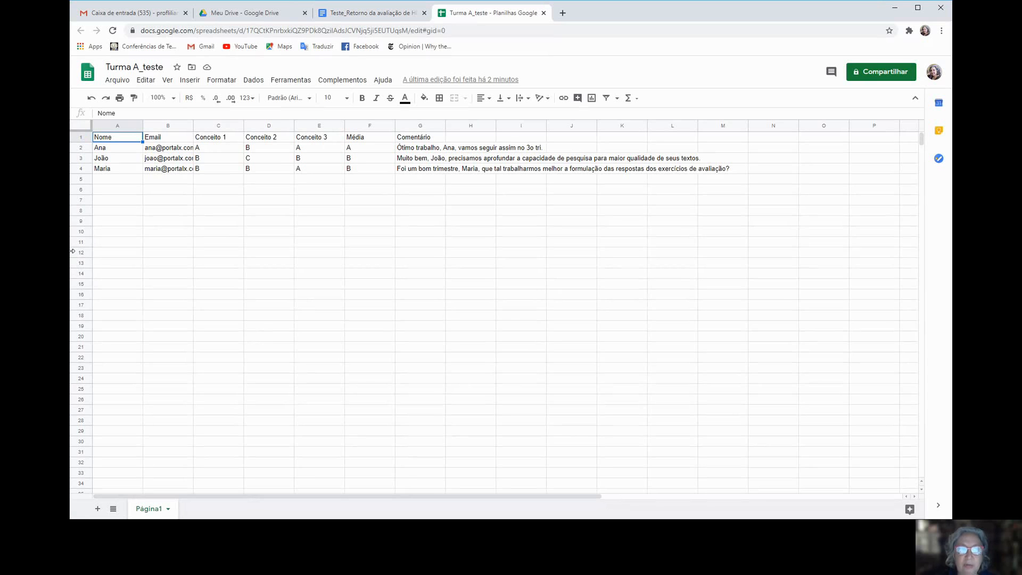
Open the autoCrat add-on in the Turma A_teste spreadsheet and create a new merge job.
left_click_drag(70, 251, 58, 251)
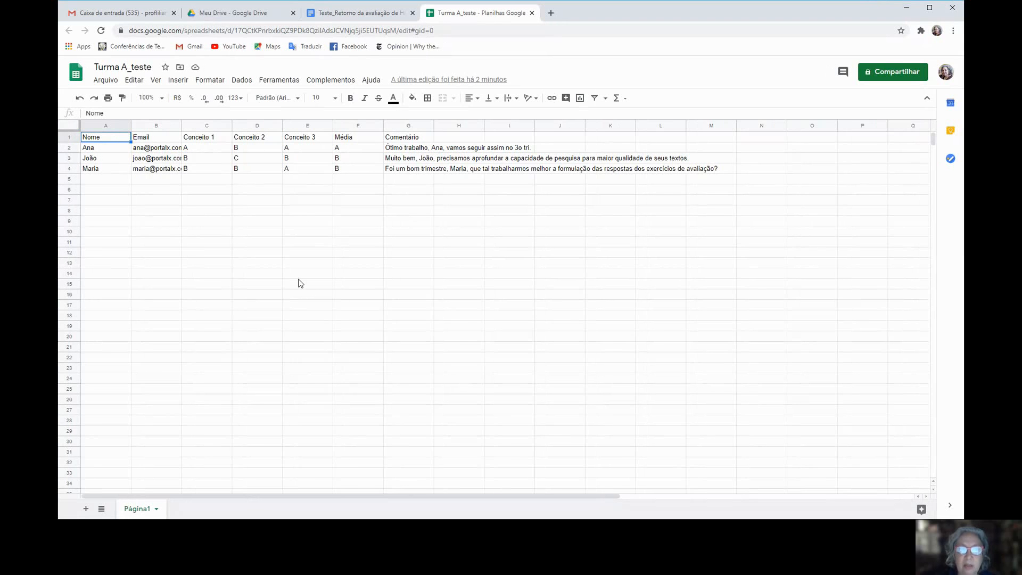
left_click(318, 81)
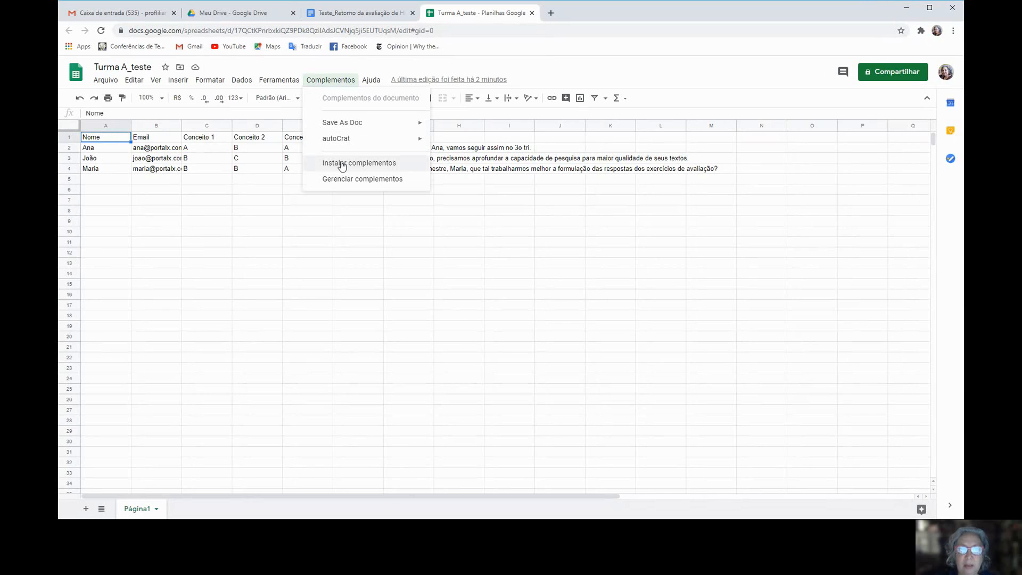
mouse_move(351, 143)
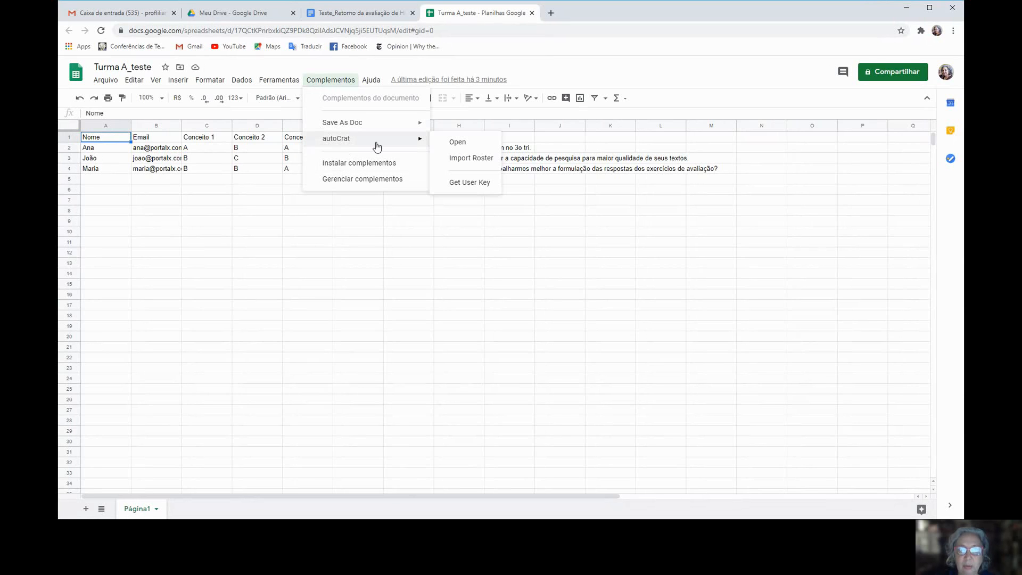
left_click(455, 142)
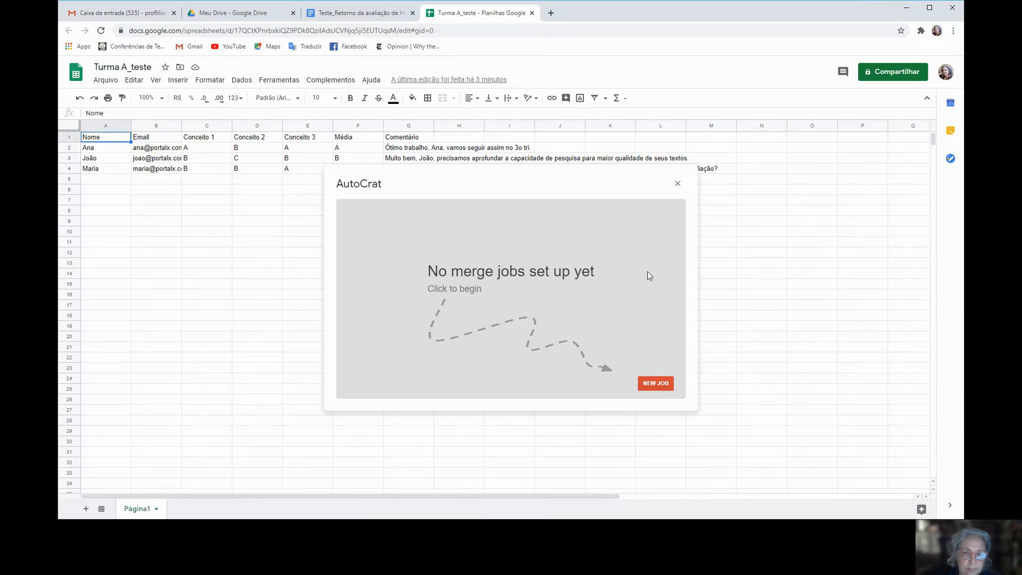
left_click(659, 384)
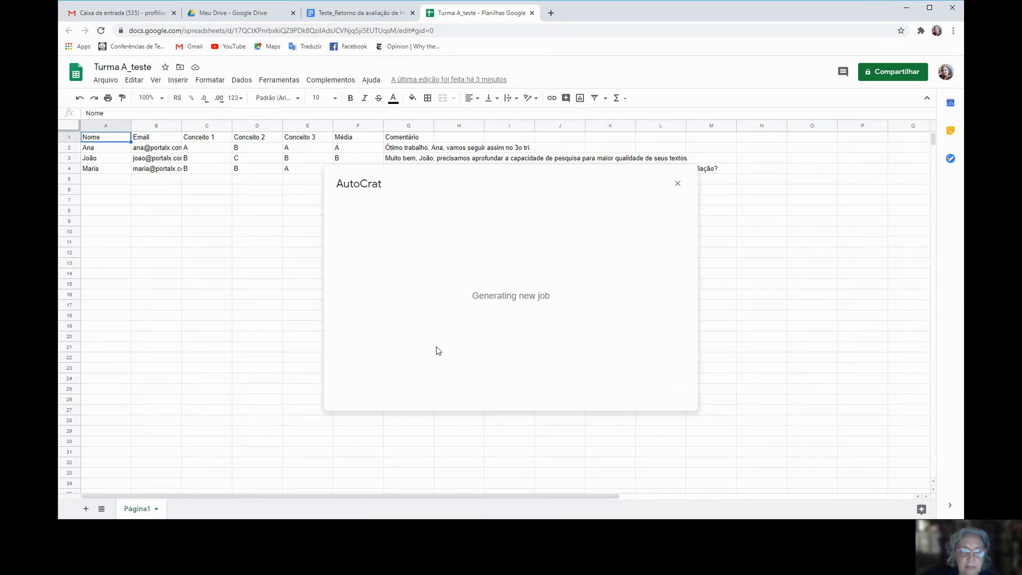
Name the merge job Retorno_aval_1o_teste and proceed to choosing its template.
left_click(450, 248)
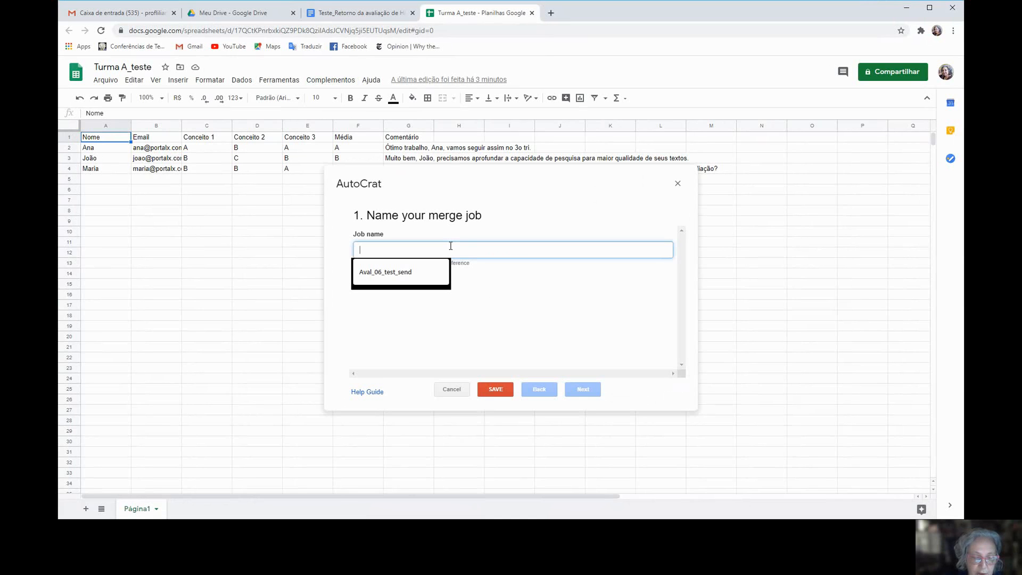
type("Retorn")
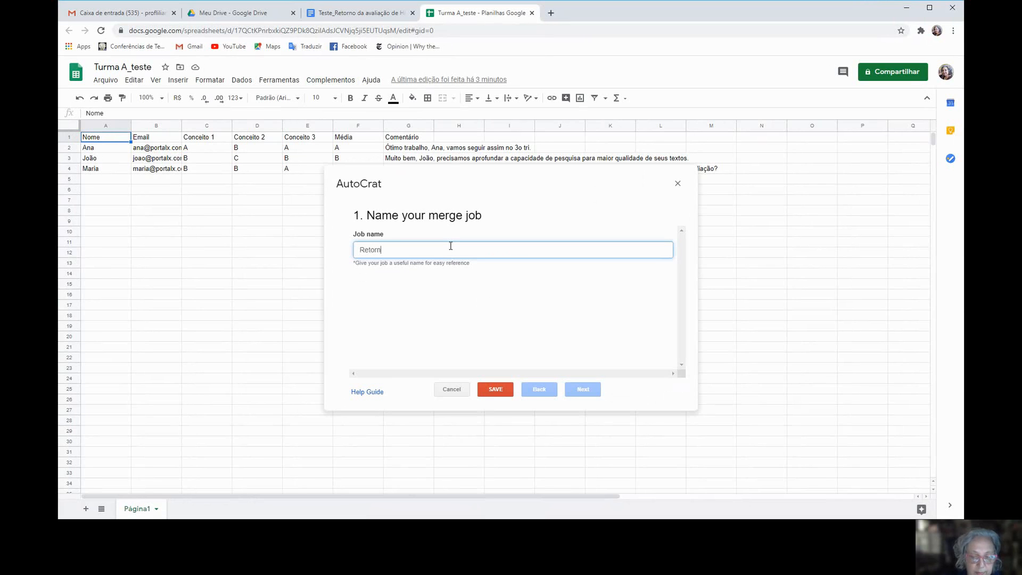
type("o_ava")
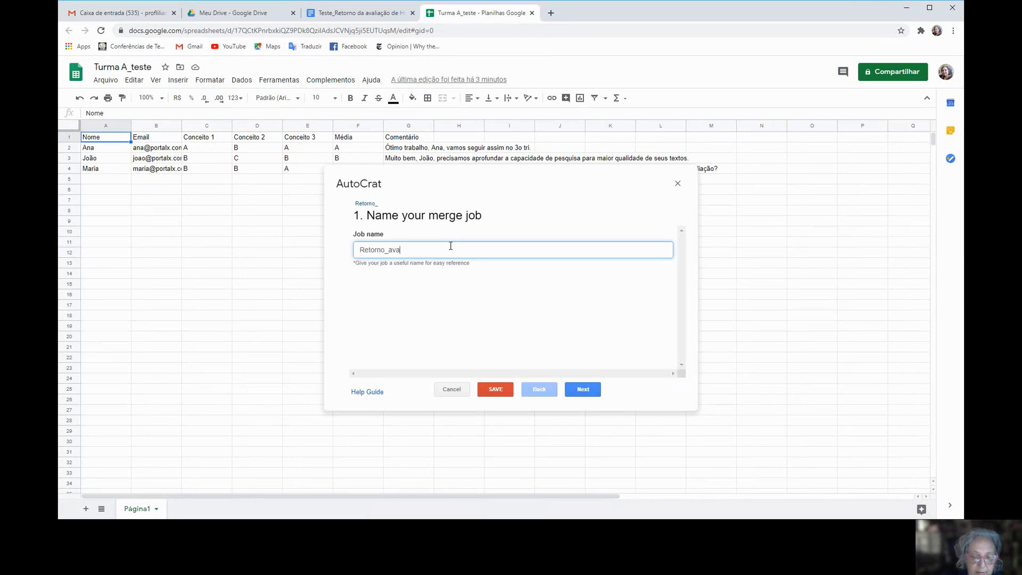
type("l_1o")
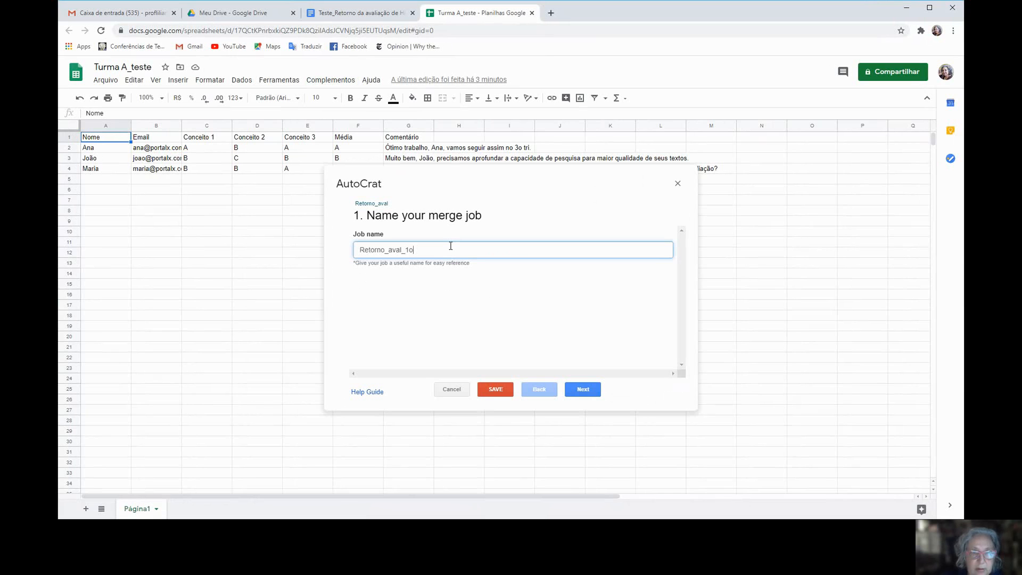
type("_te")
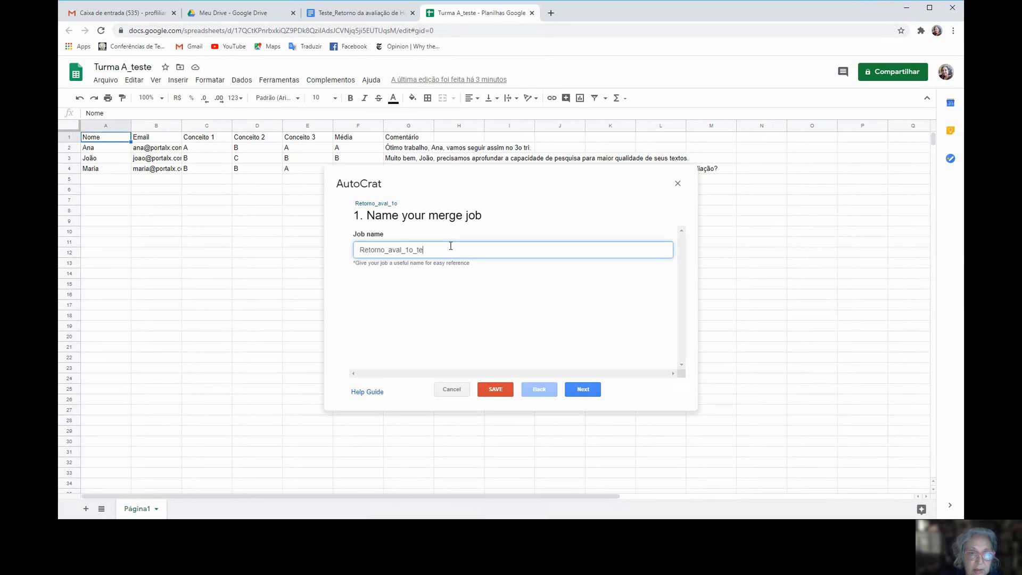
type("ste")
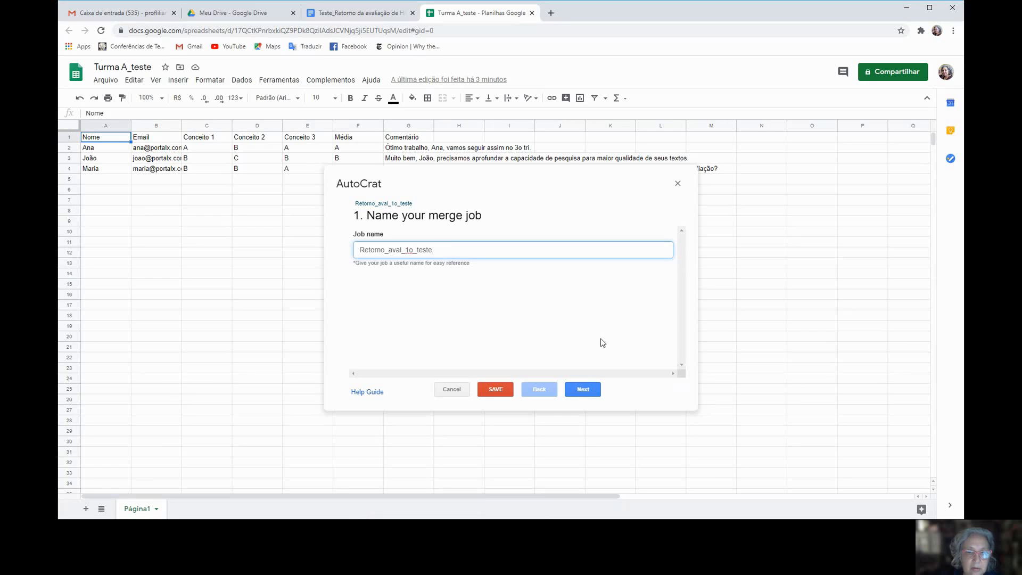
left_click(589, 391)
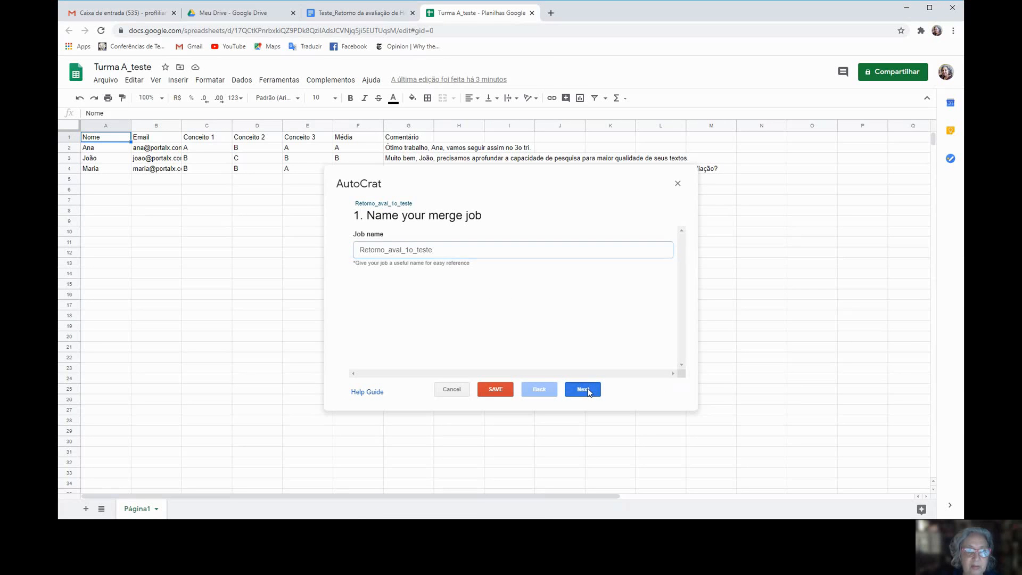
left_click(584, 389)
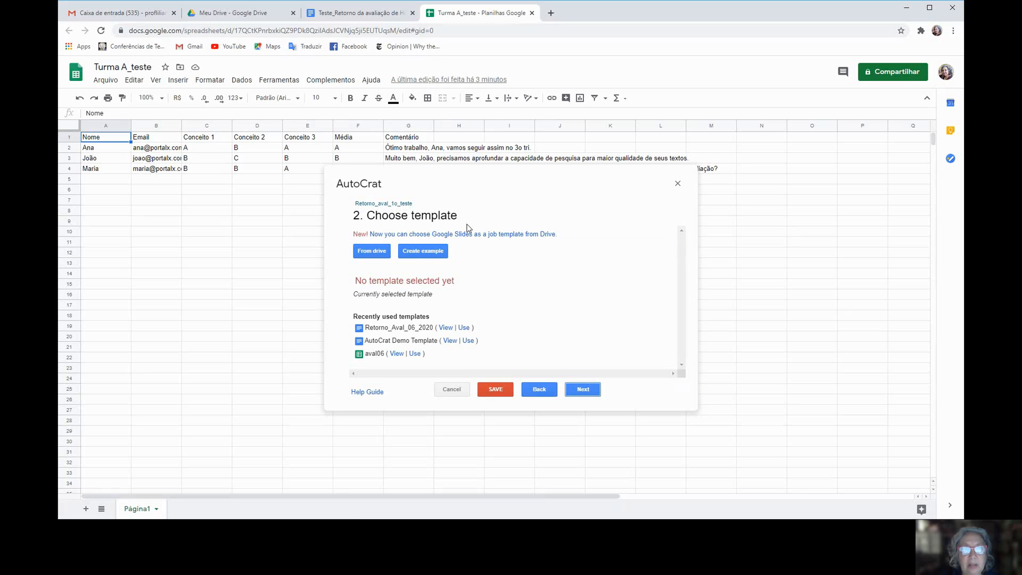
Choose the Drive document "Teste_Retorno da avaliação de História - 1a Série" as the job's template and proceed to the data mapping.
left_click(371, 12)
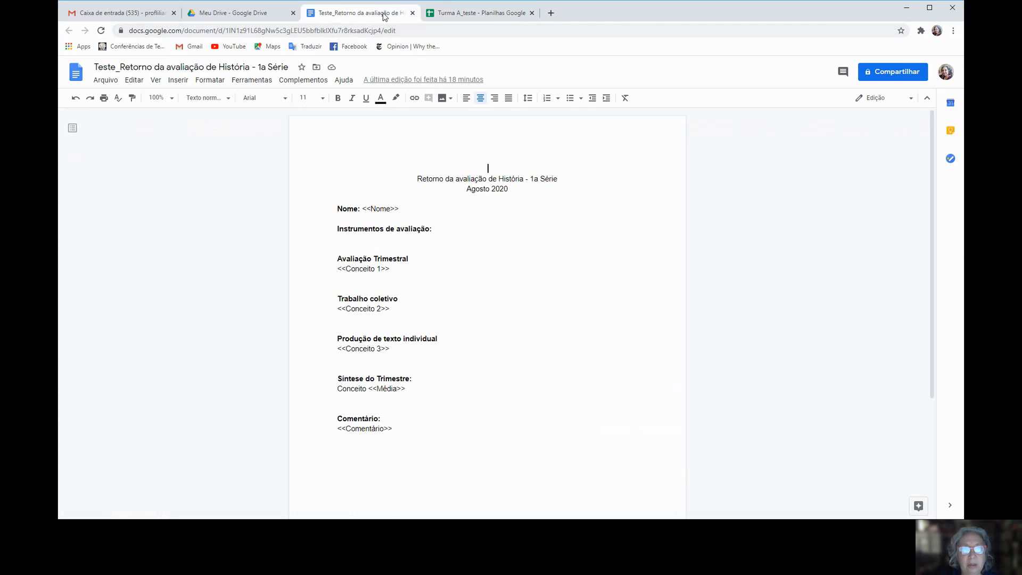
left_click(452, 16)
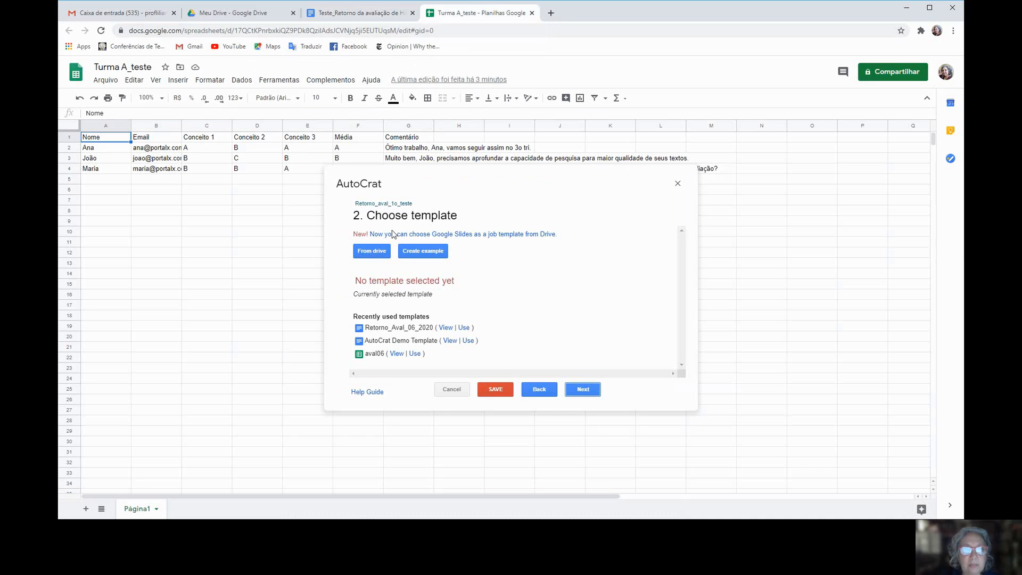
left_click(371, 255)
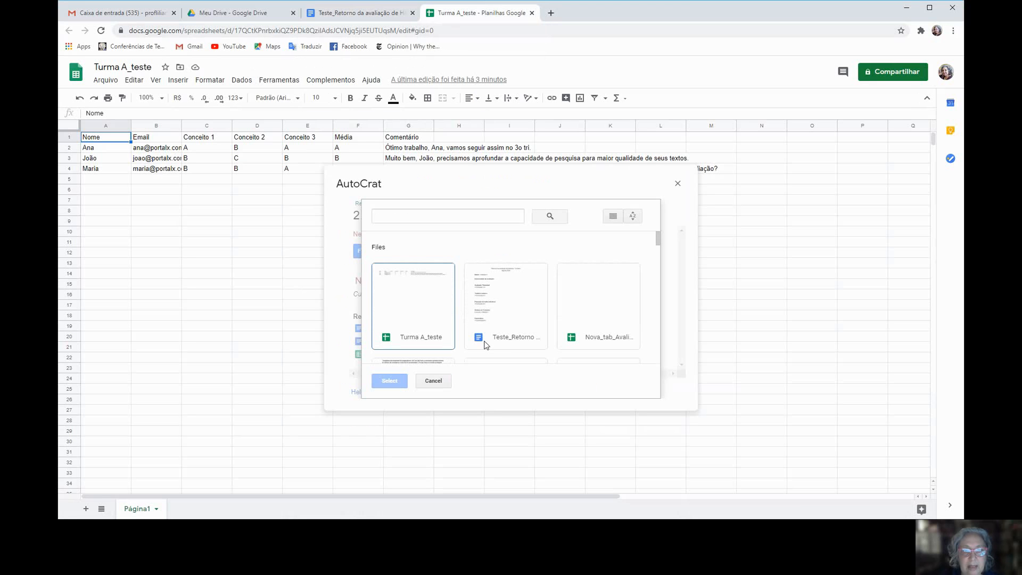
left_click(512, 298)
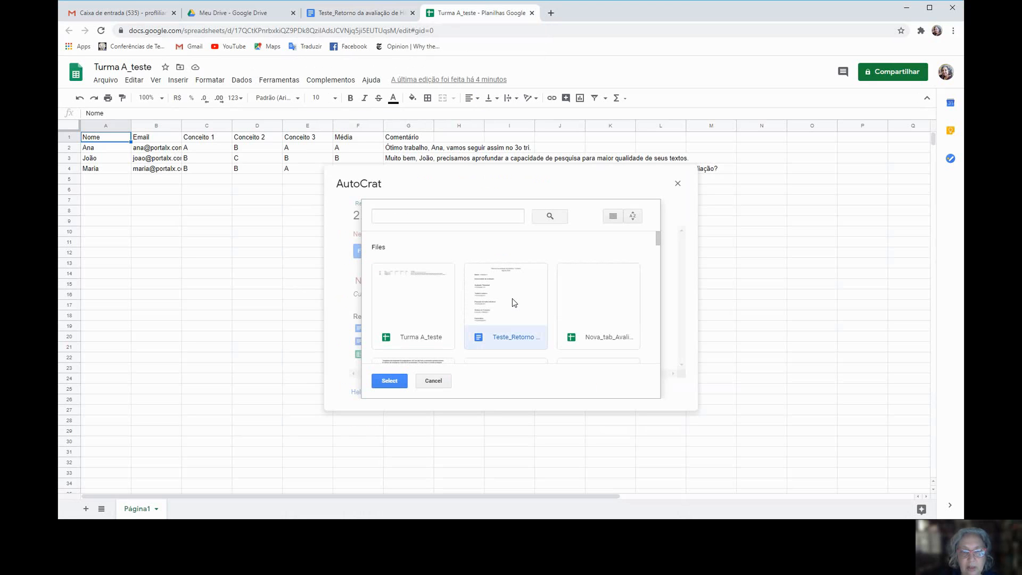
left_click(397, 386)
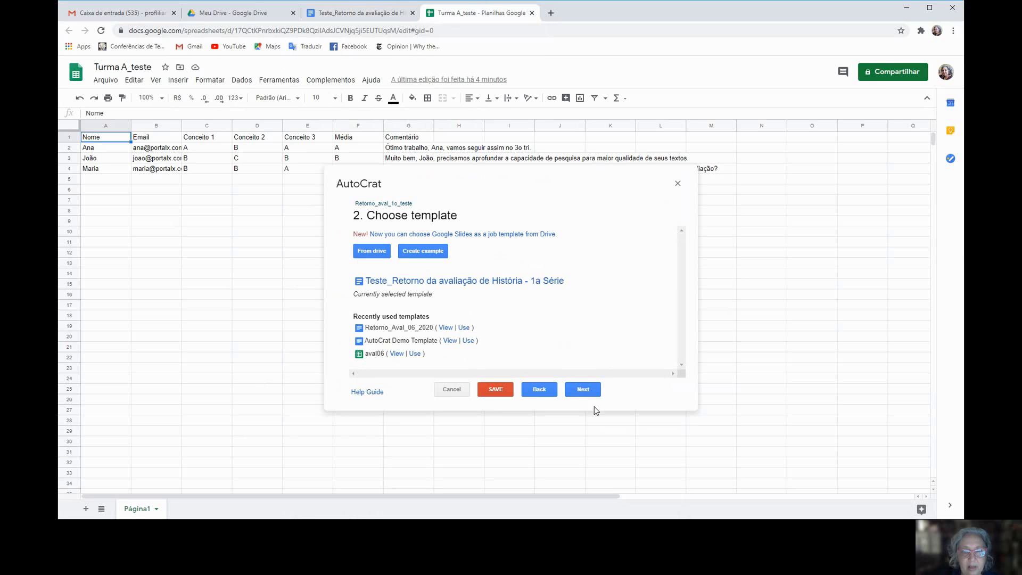
left_click(588, 391)
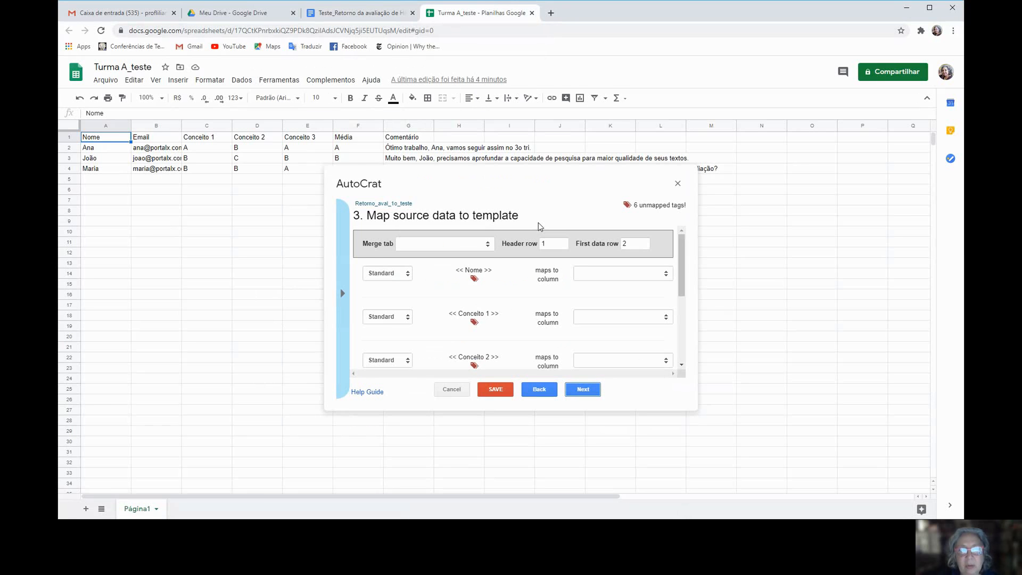
Examine the special tags that can be copied and the list of template tags to map to columns.
left_click(343, 296)
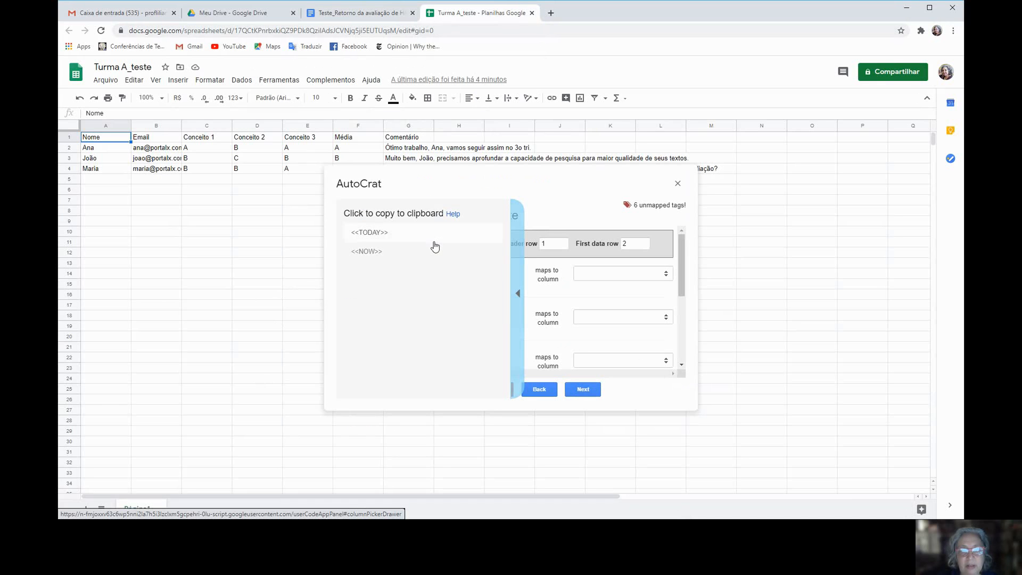
left_click(517, 298)
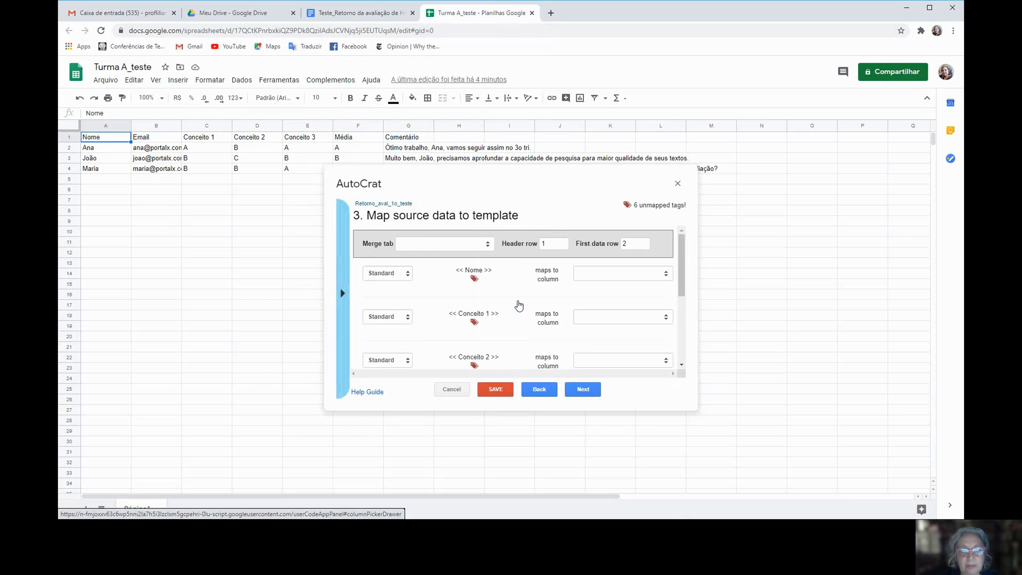
left_click(343, 293)
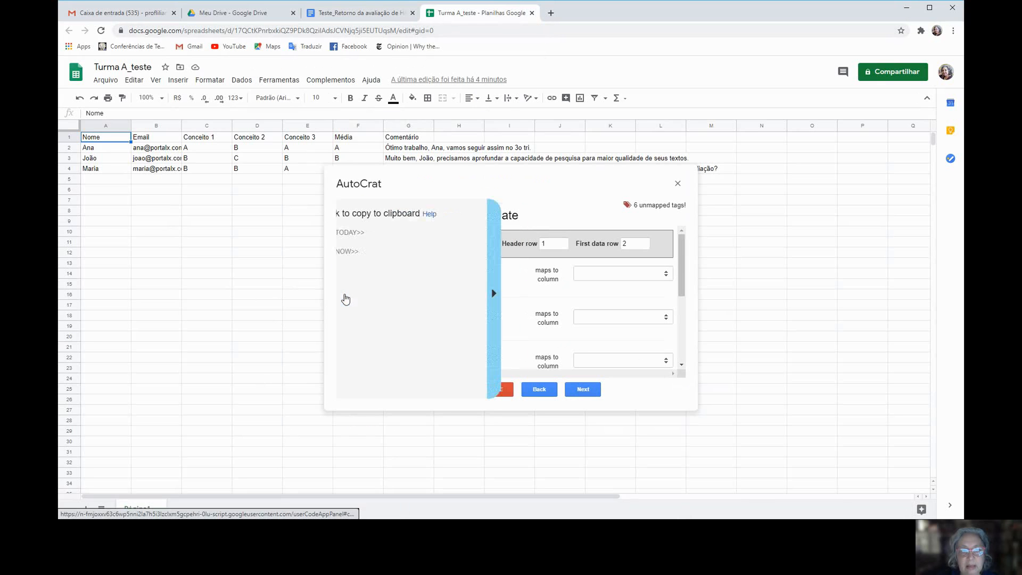
left_click(518, 293)
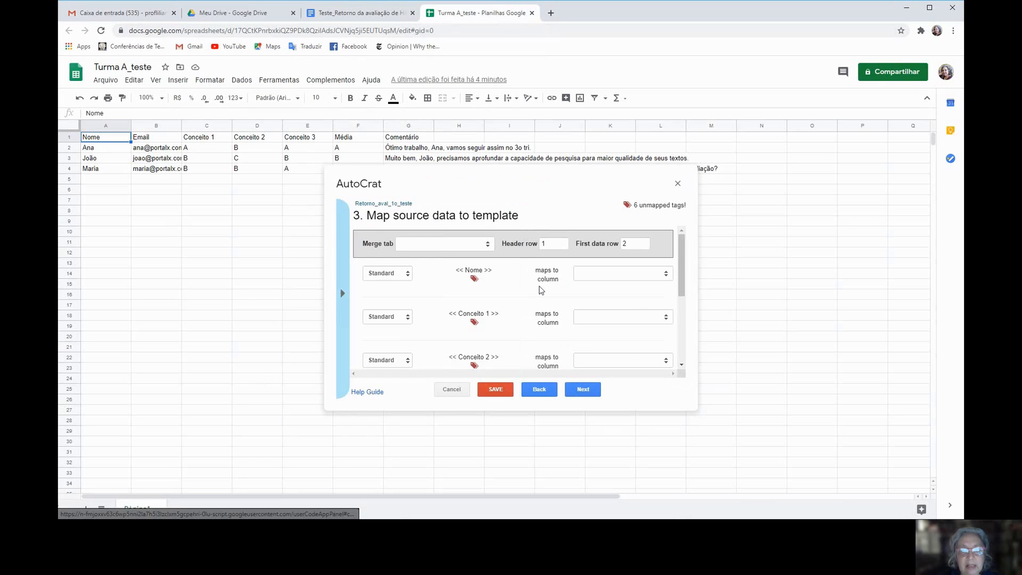
scroll(525, 283, "down", 2)
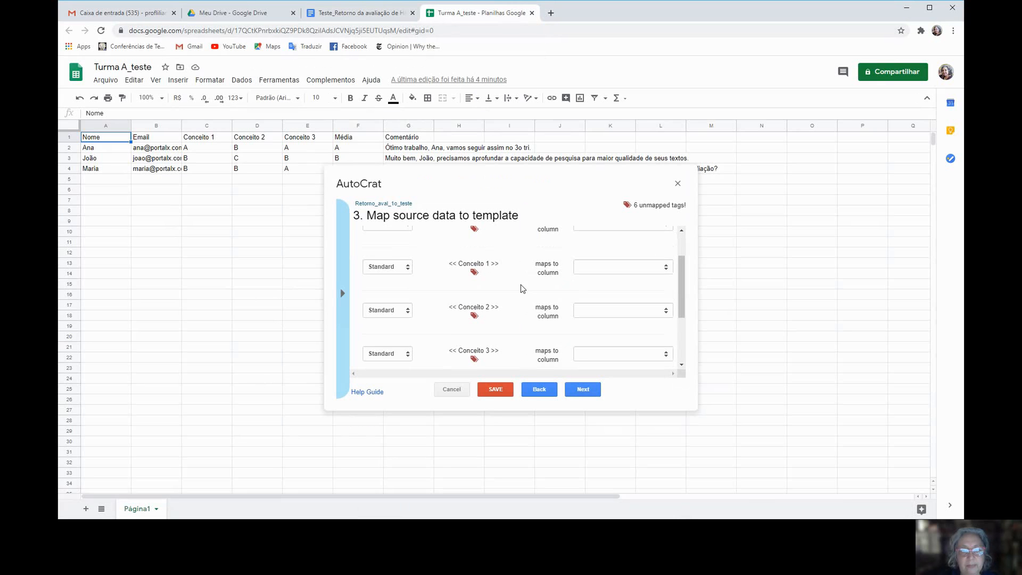
scroll(522, 286, "up", 1)
scroll(522, 288, "up", 1)
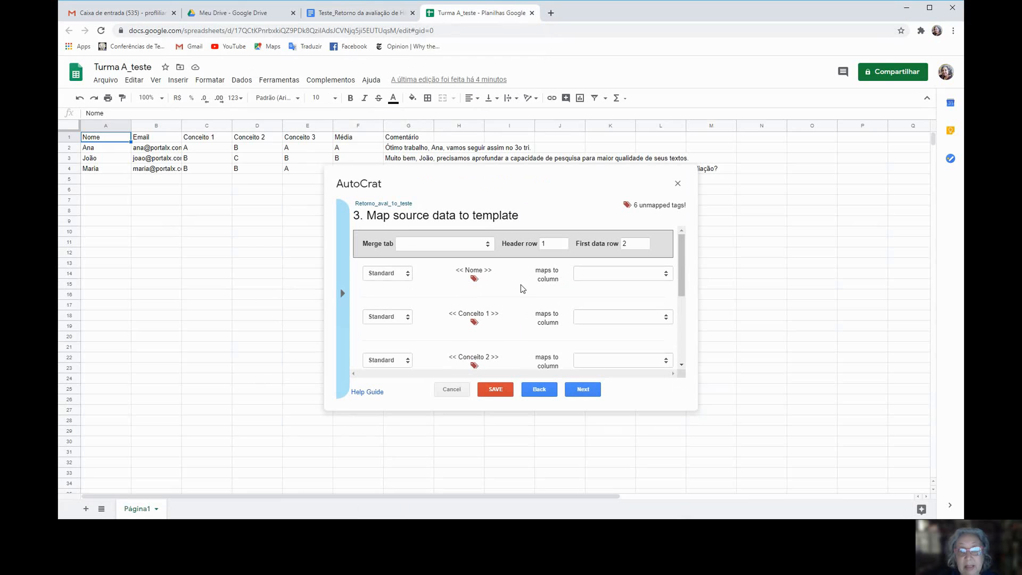
Compare the placeholders in the template document with the tags in the merge job's mapping list.
left_click(362, 13)
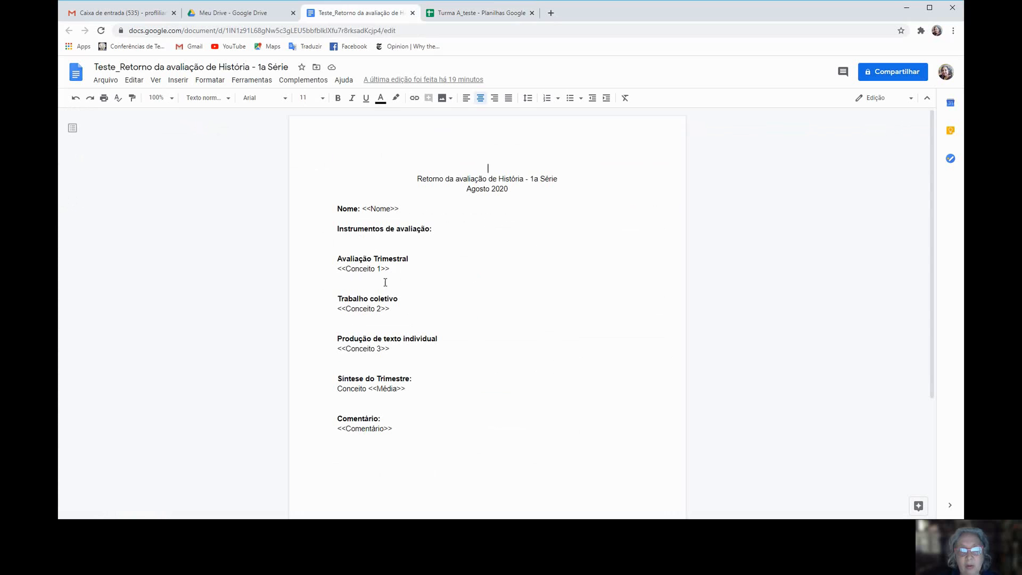
left_click(470, 18)
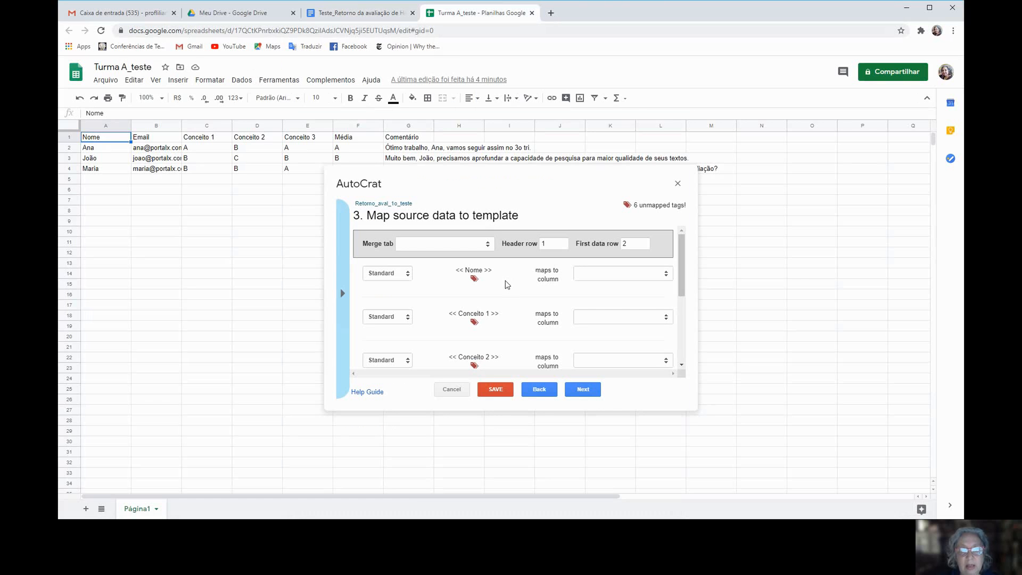
scroll(508, 281, "down", 5)
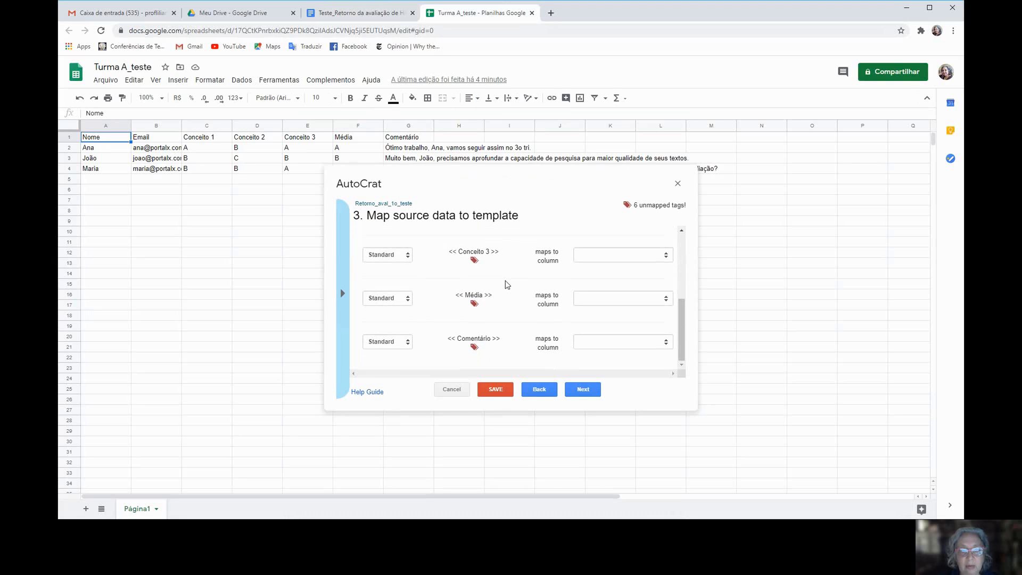
scroll(505, 288, "up", 5)
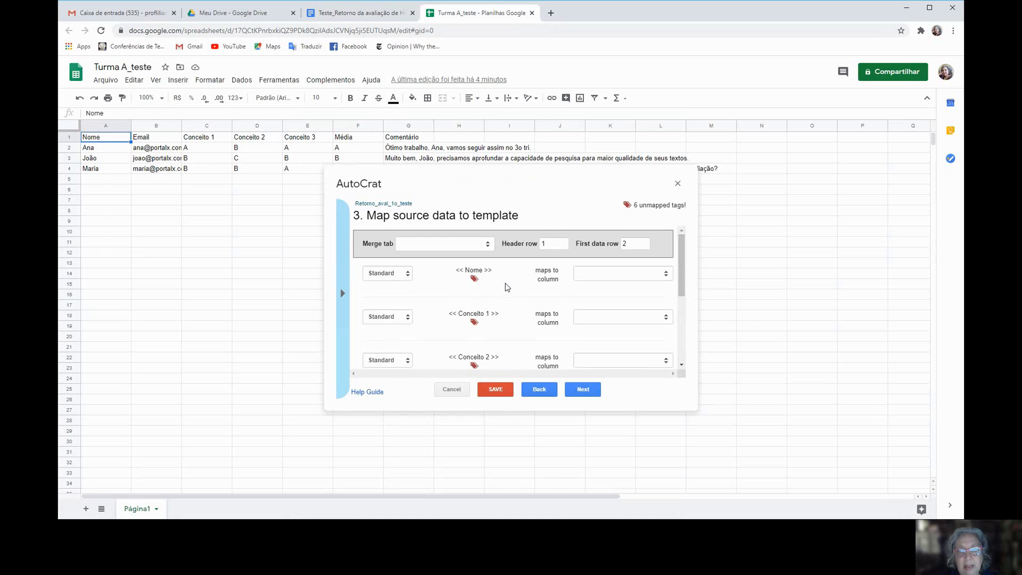
scroll(505, 287, "down", 1)
scroll(506, 287, "down", 2)
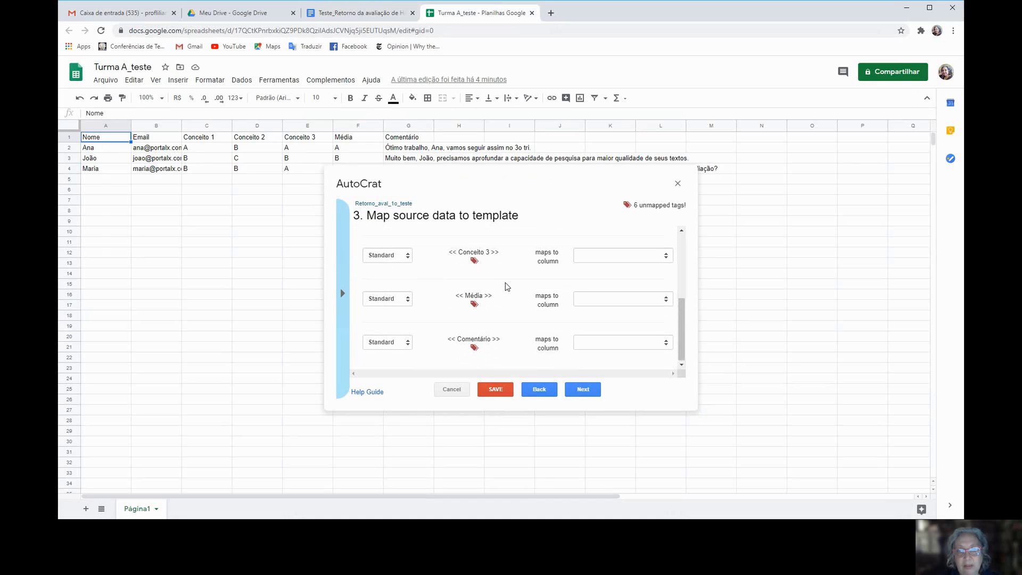
scroll(507, 288, "up", 3)
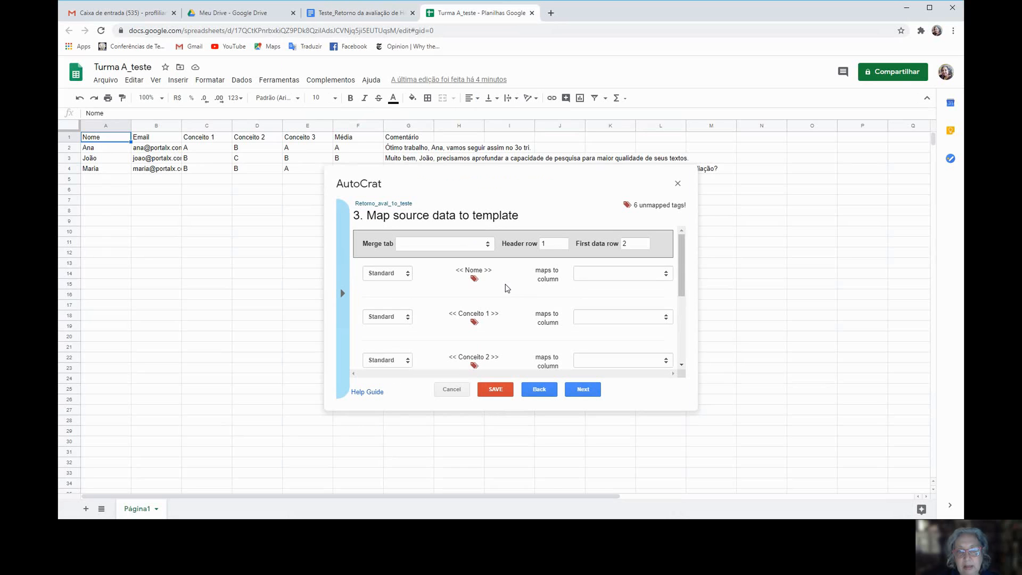
Set Página1 as the merge tab so the template tags map to its columns, and proceed to the file settings.
left_click(667, 276)
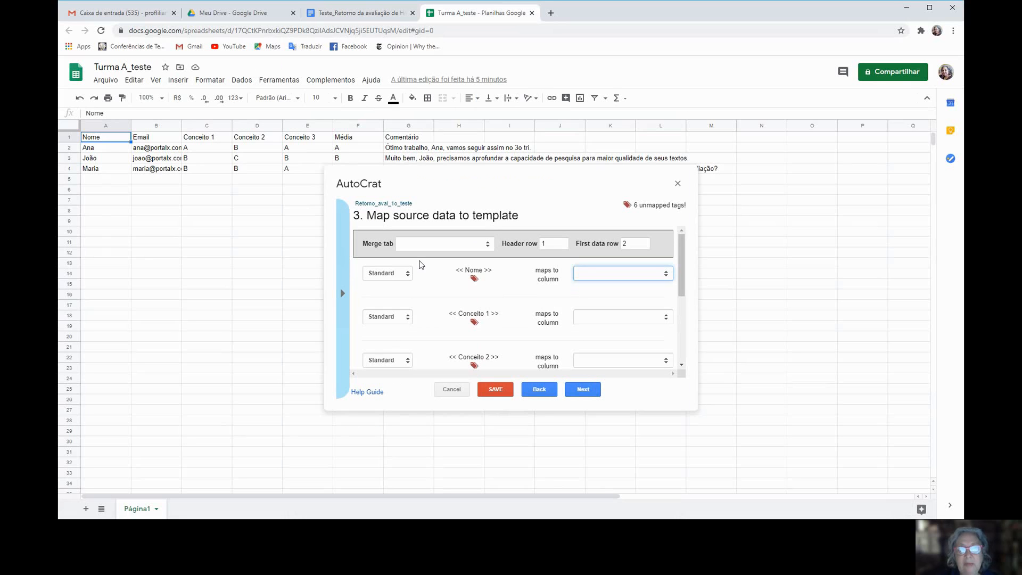
left_click(490, 247)
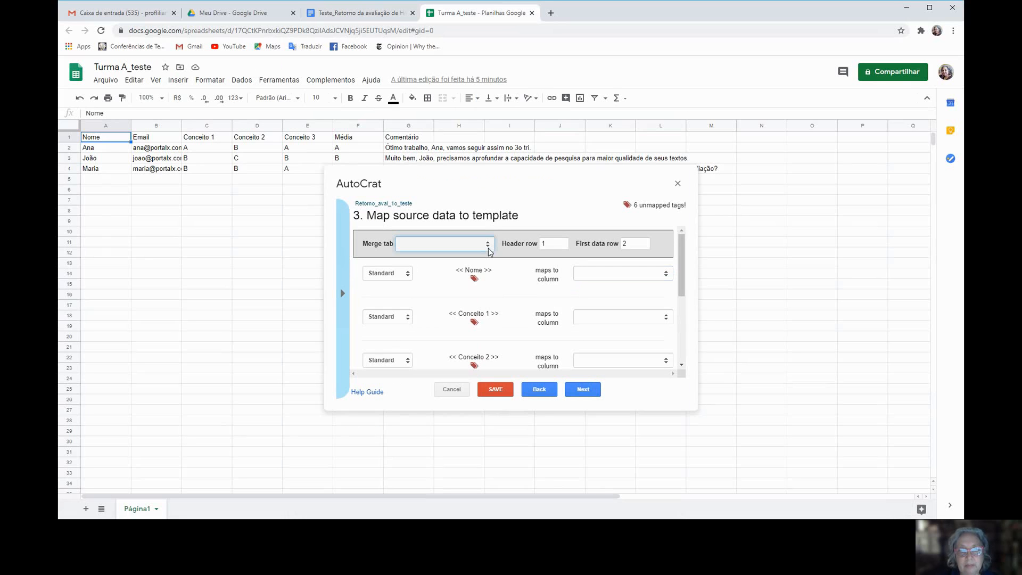
left_click(435, 261)
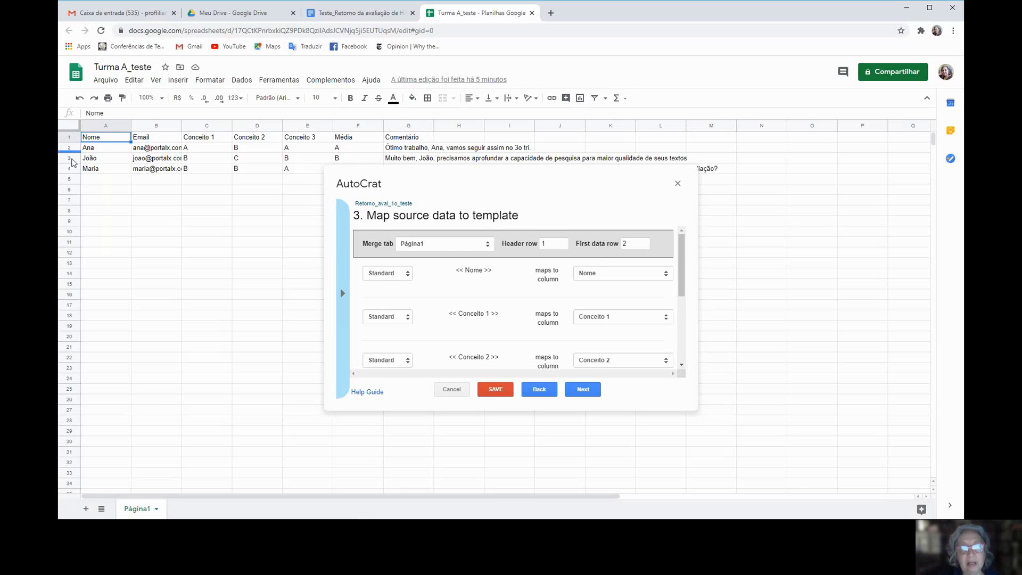
left_click(576, 392)
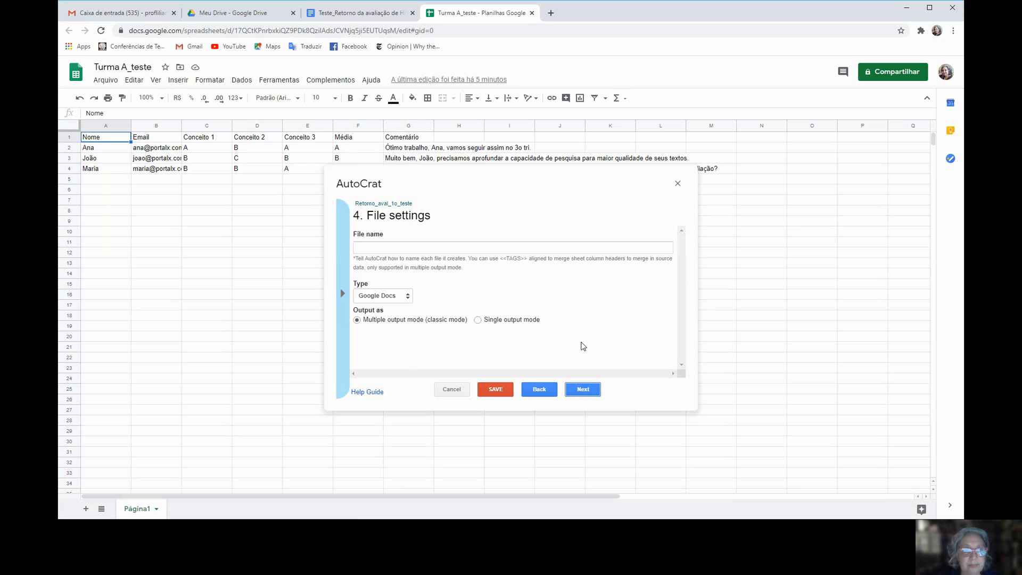
Name the output files <<Nome>>retorno_avaliacao_historia with Google Docs as the file type, and proceed to the destination folders.
left_click(480, 249)
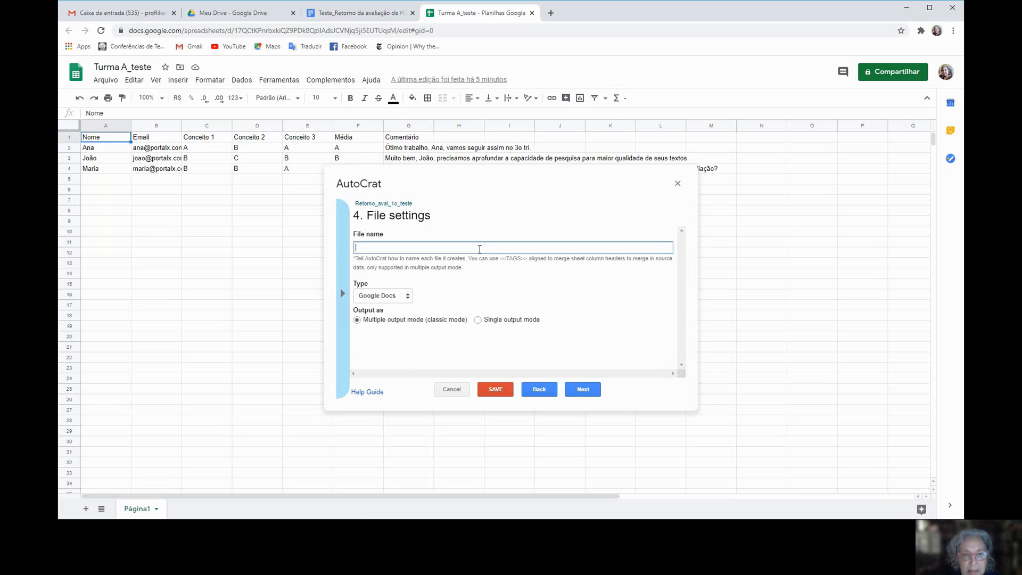
type("<")
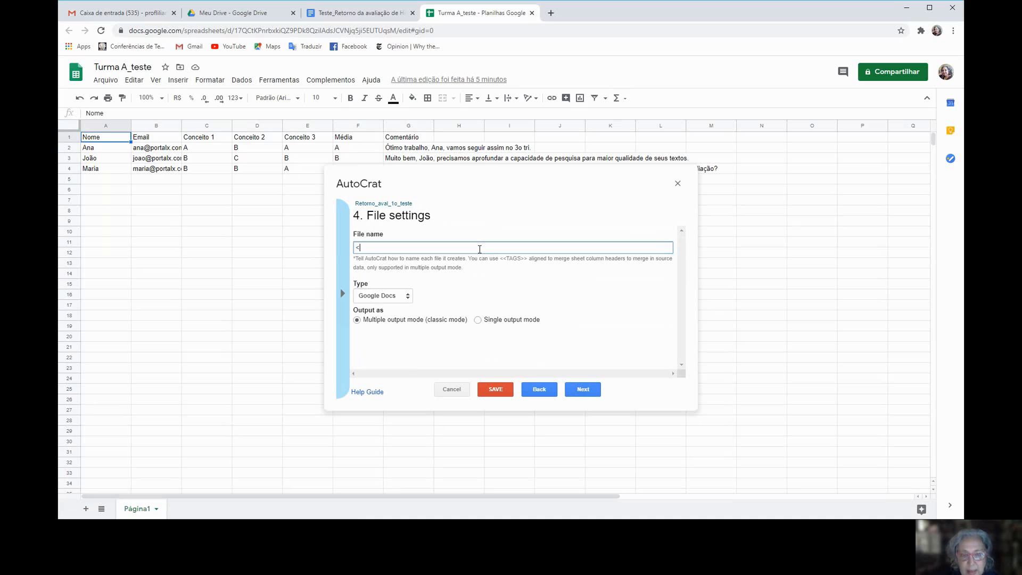
type("<Nome>>")
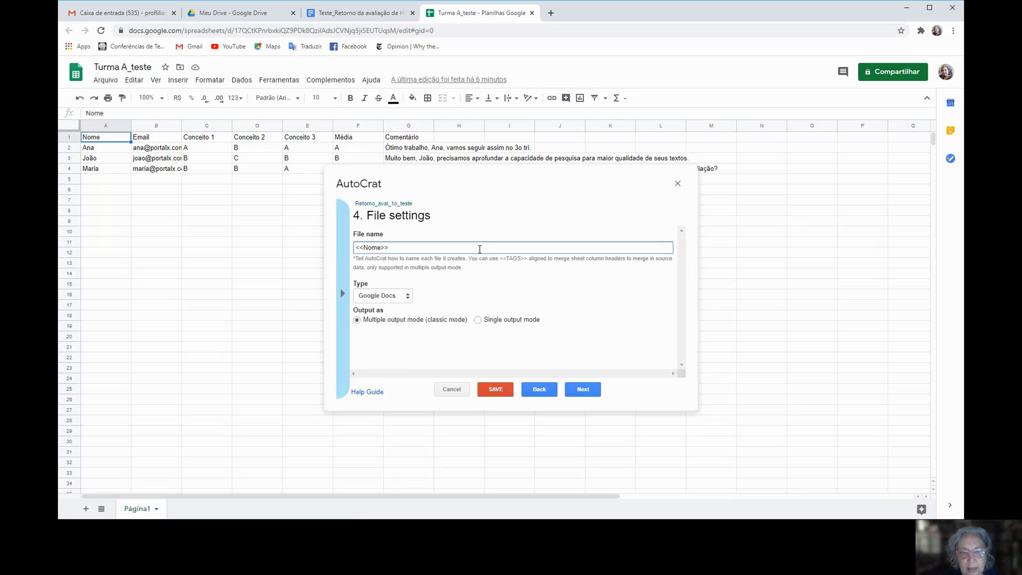
type("retorno_avaliacao_historia")
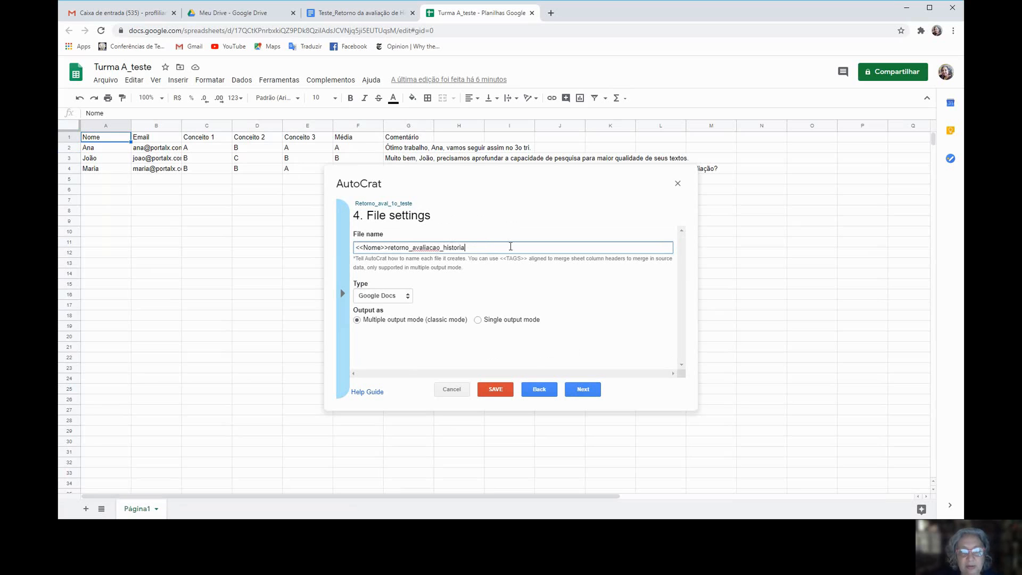
left_click(410, 299)
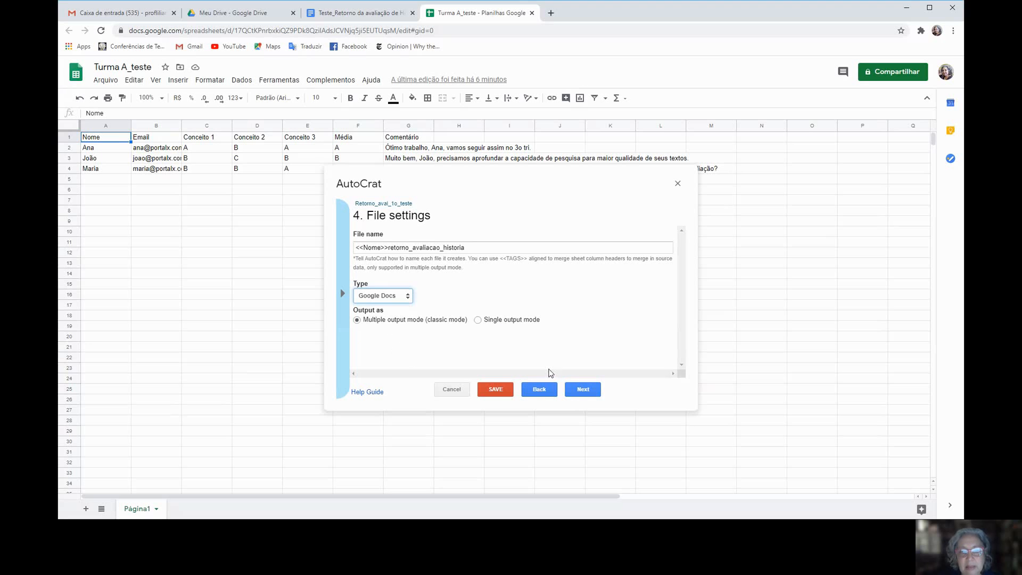
left_click(585, 390)
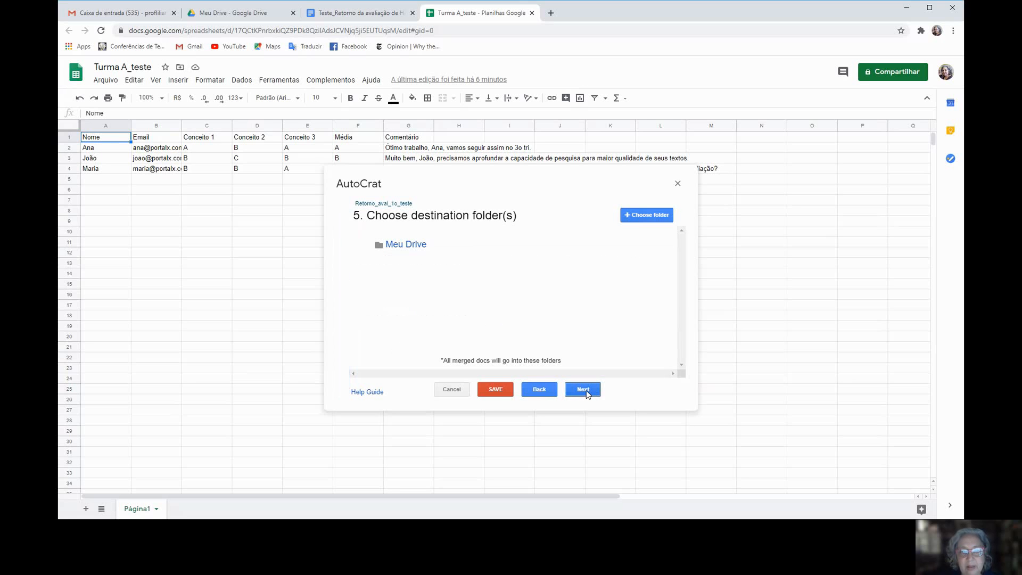
Add the a_mala_direta_teste folder as a destination for the merged documents and proceed.
mouse_move(423, 250)
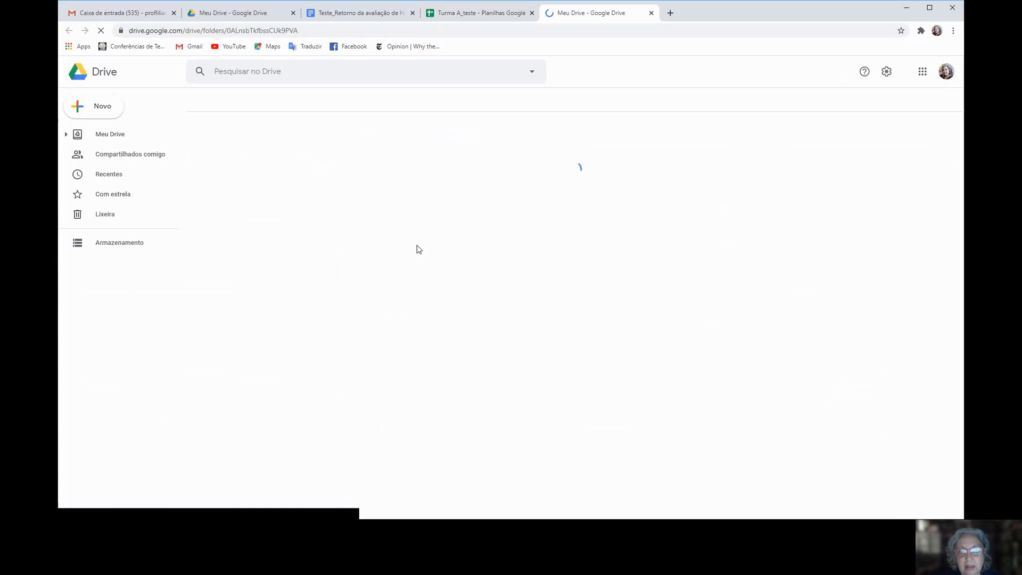
left_click(485, 14)
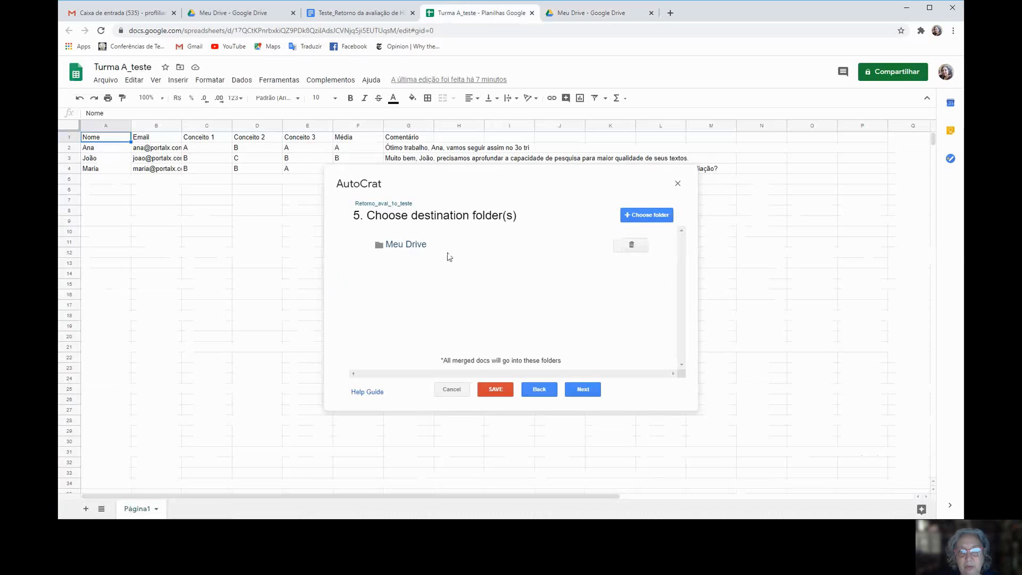
left_click(659, 216)
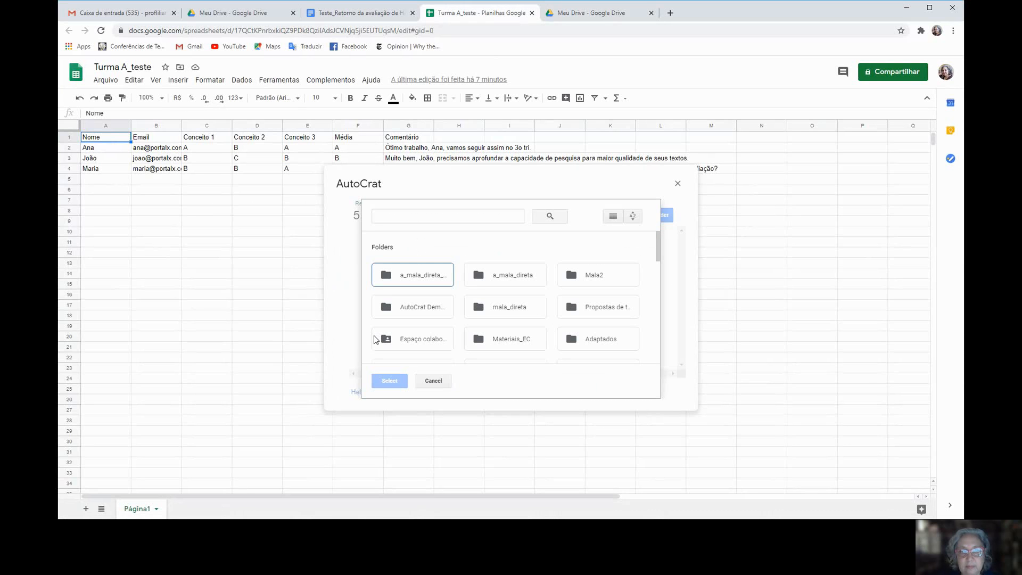
left_click(430, 276)
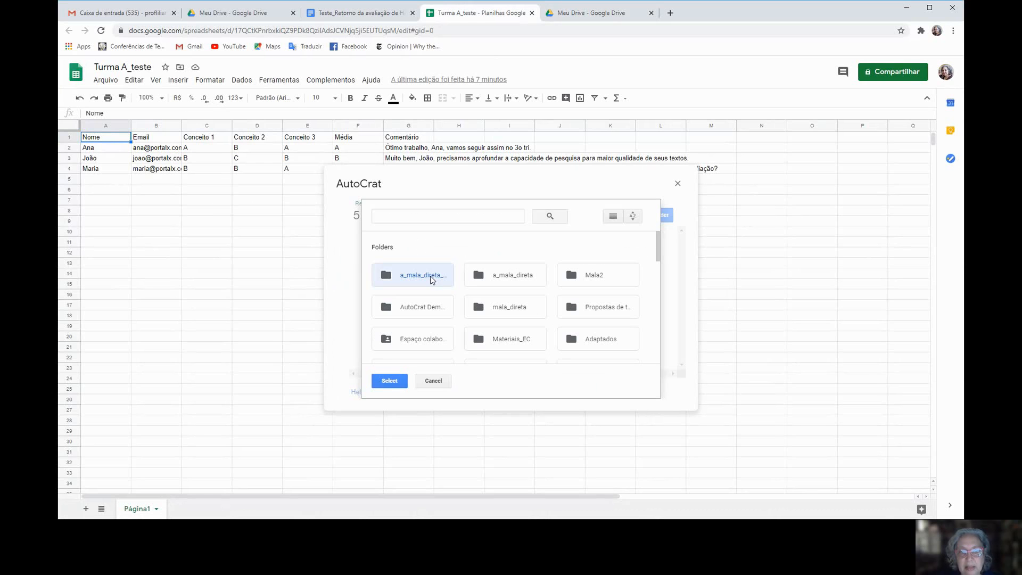
left_click(390, 381)
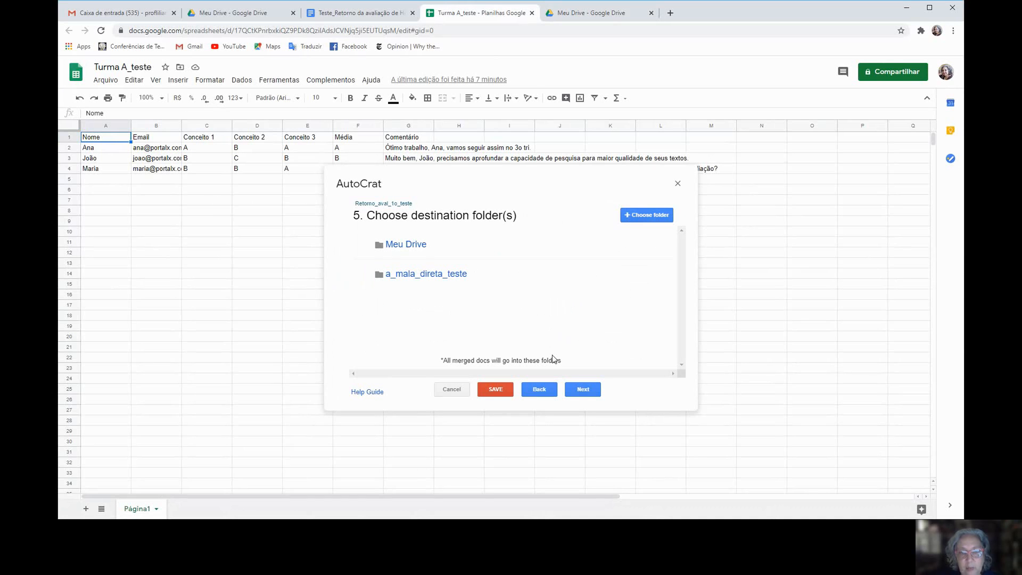
left_click(585, 390)
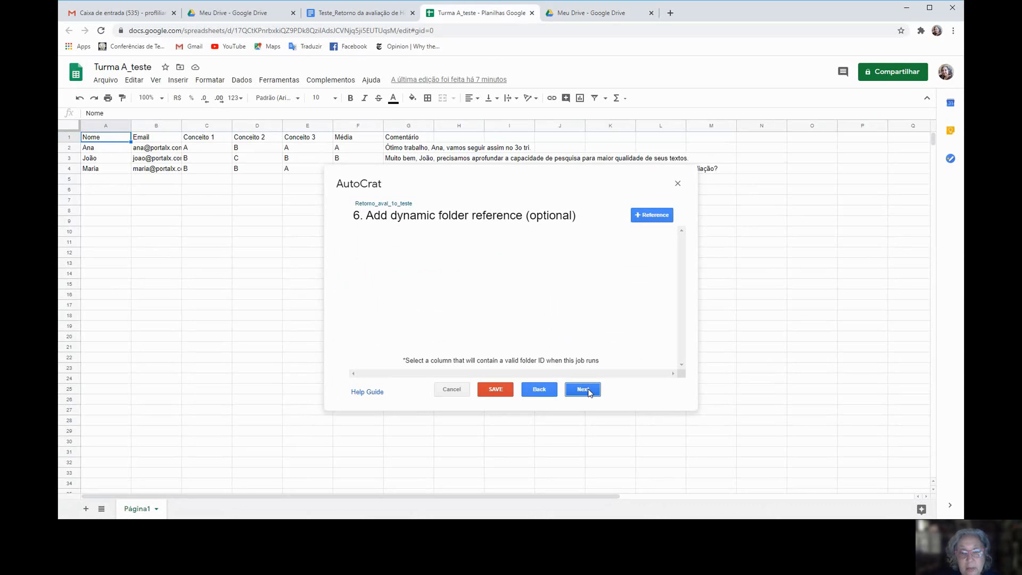
Skip the optional folder reference and merge condition, and turn on document sharing as PDF.
left_click(588, 393)
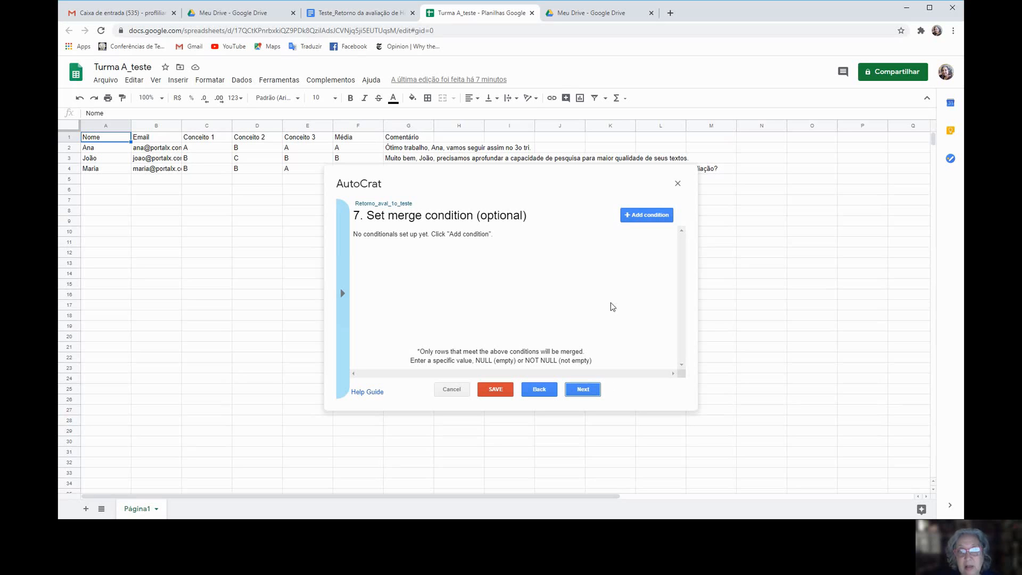
left_click(583, 394)
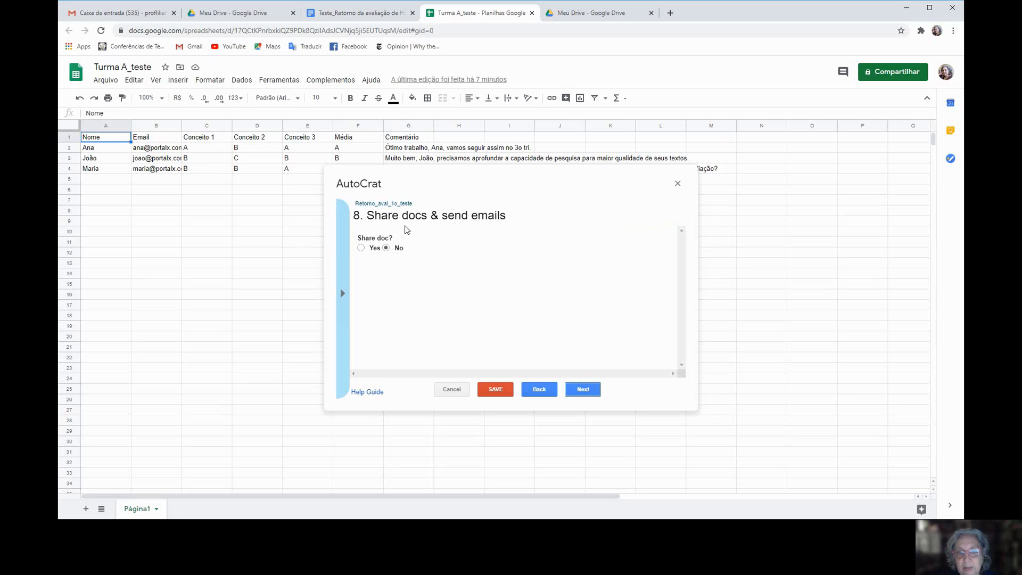
left_click(361, 248)
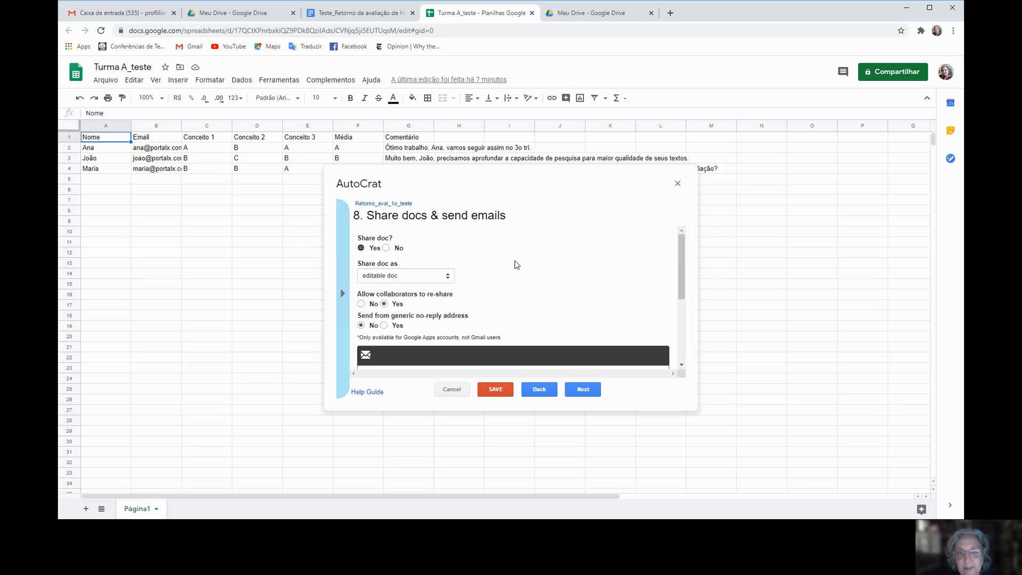
left_click(448, 282)
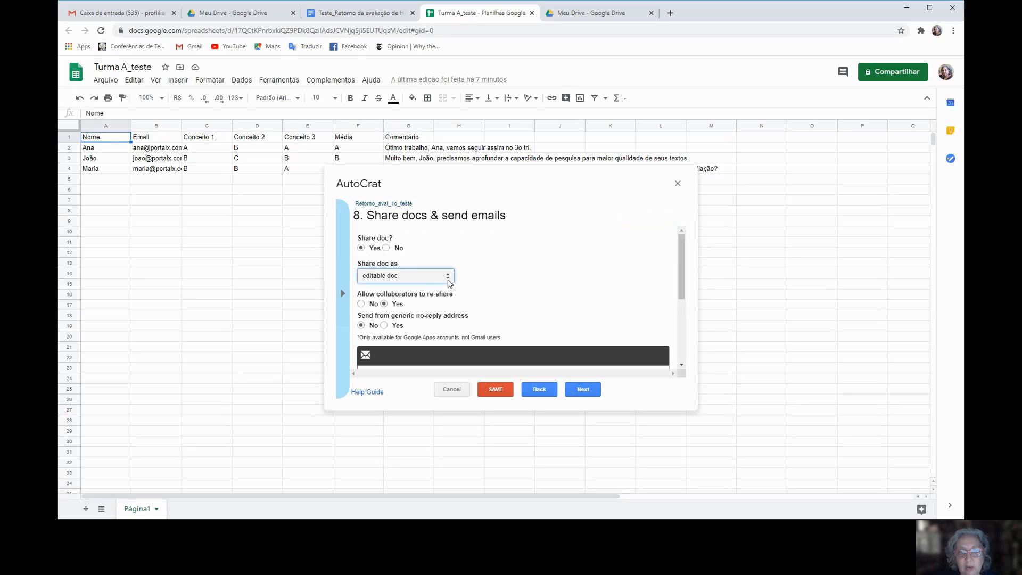
left_click(410, 321)
Address the sharing email to the <<Email>> tag.
scroll(516, 273, "down", 1)
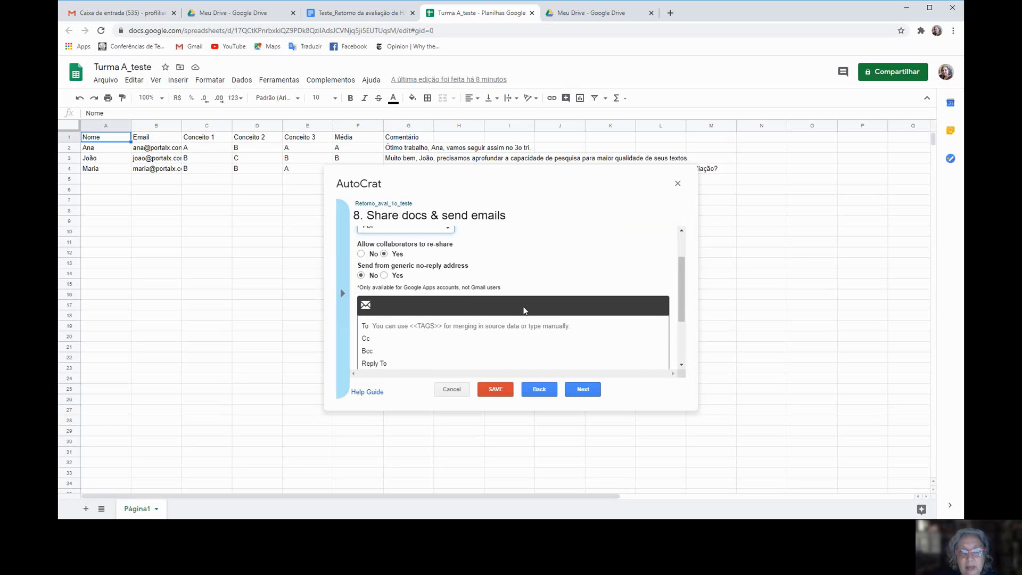
scroll(525, 313, "down", 2)
scroll(519, 306, "down", 1)
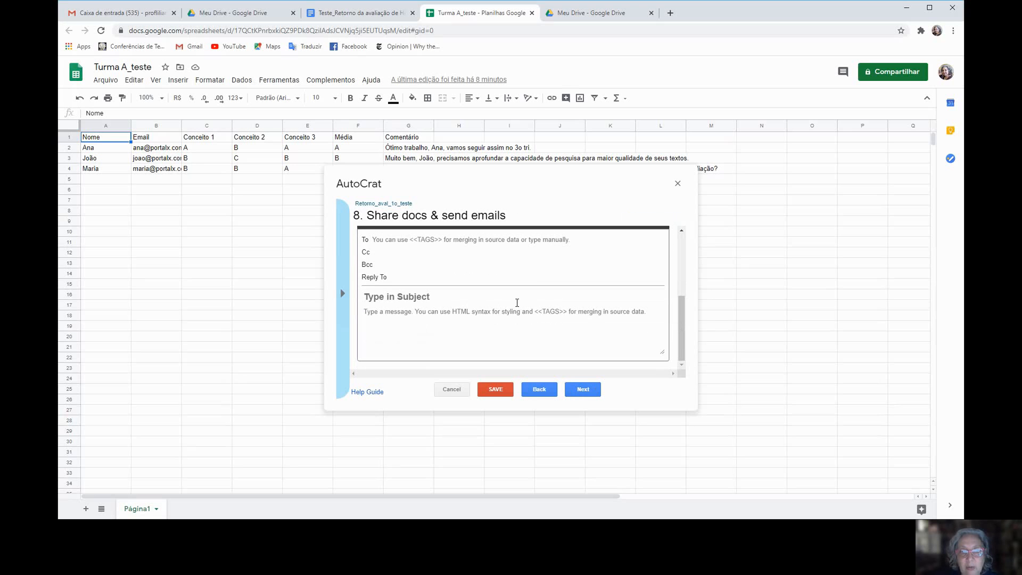
scroll(517, 303, "up", 2)
left_click(421, 289)
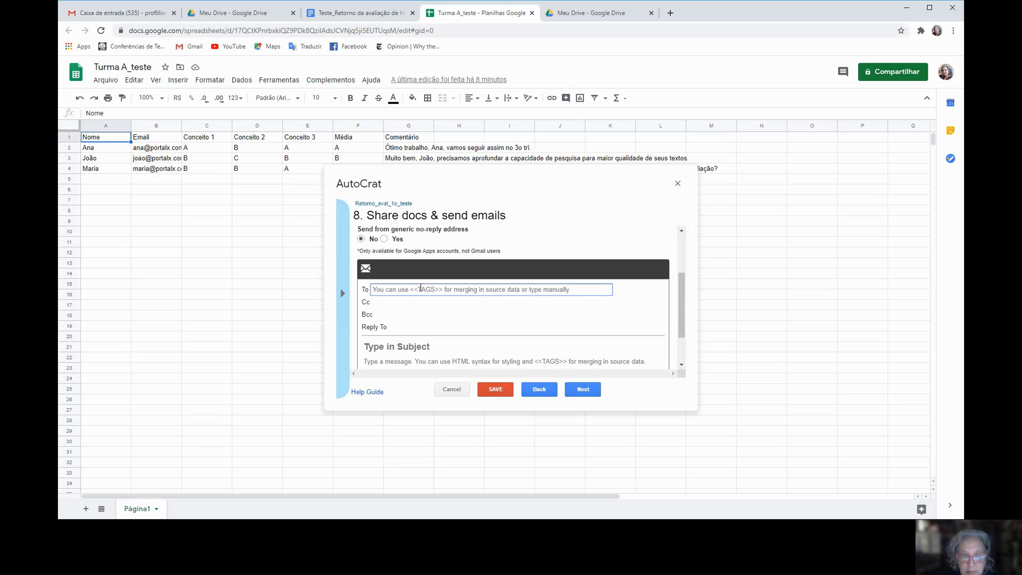
type("<<")
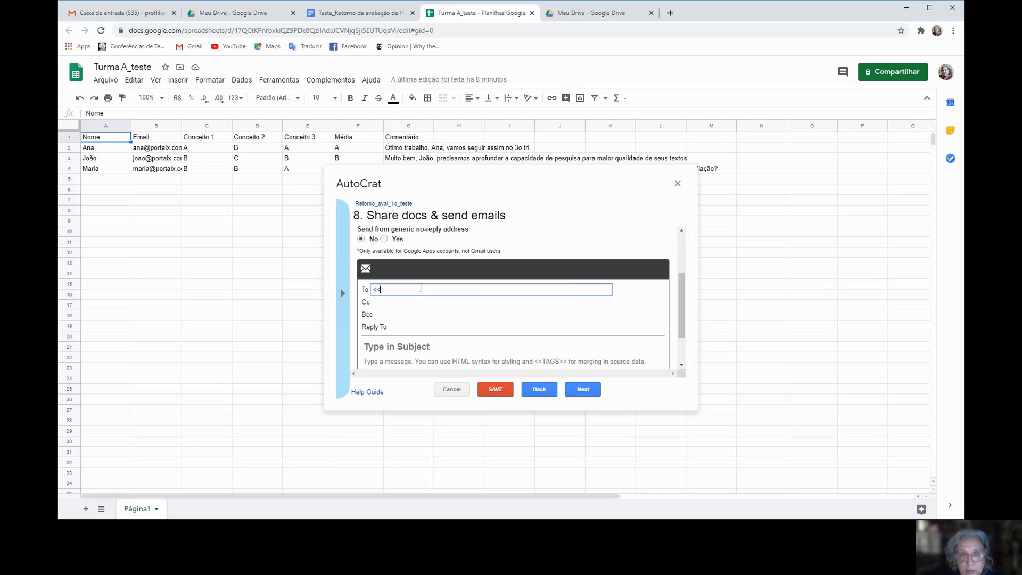
type("Email>>")
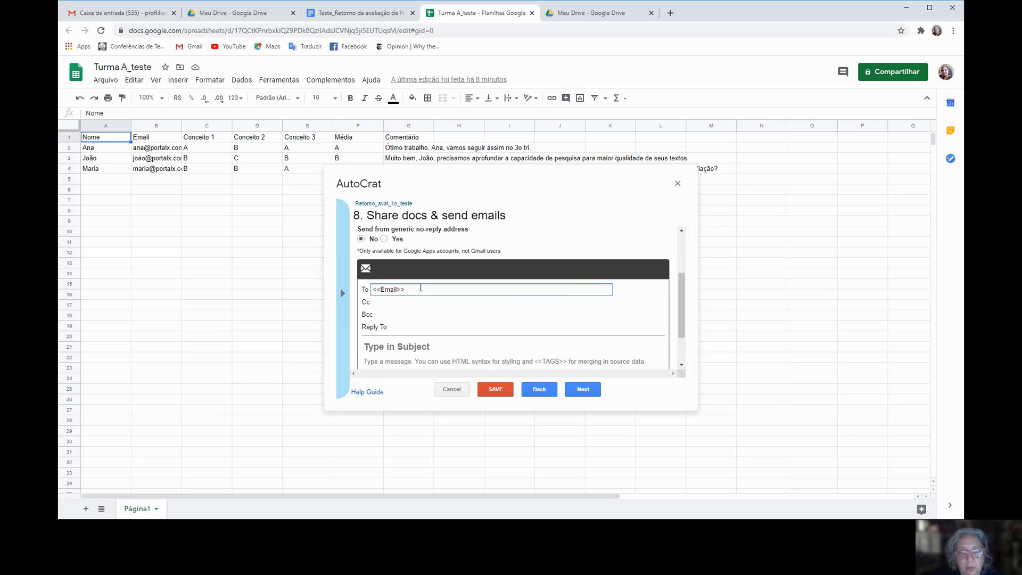
Set the email subject to "Retorno dos conceitos de História".
scroll(438, 304, "down", 1)
left_click(437, 298)
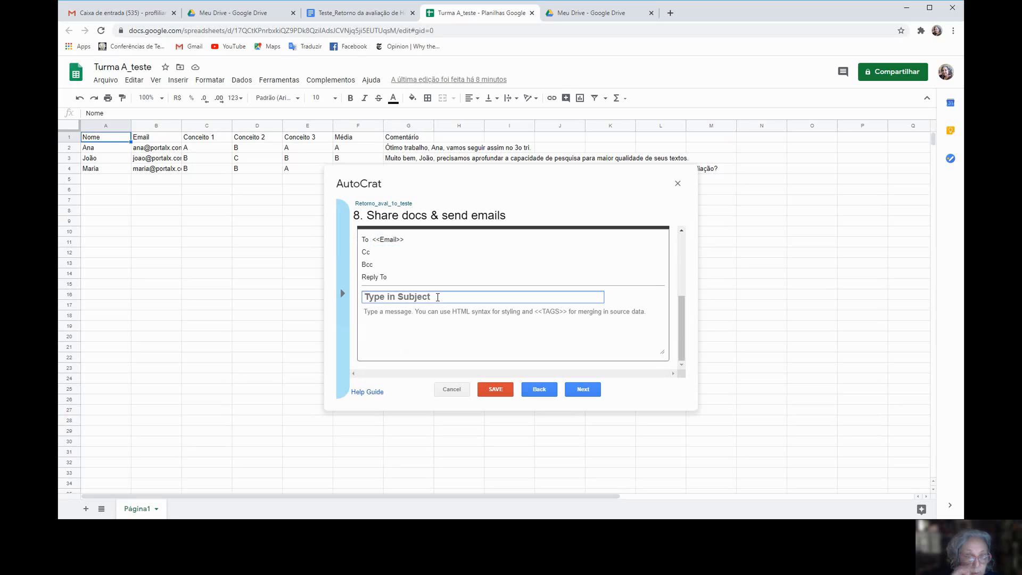
type("Ret")
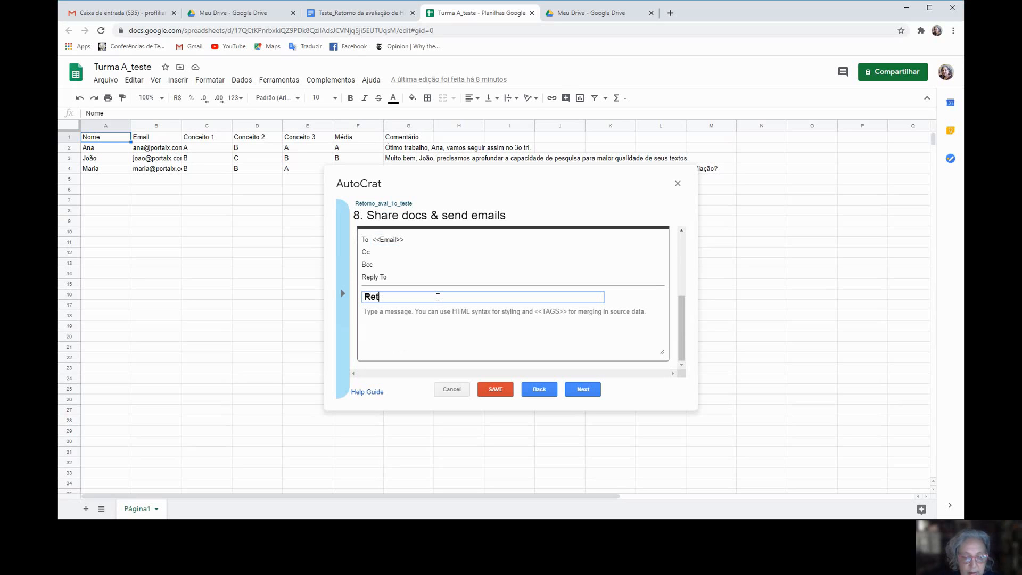
type("orno da")
key("BackSpace")
key("BackSpace")
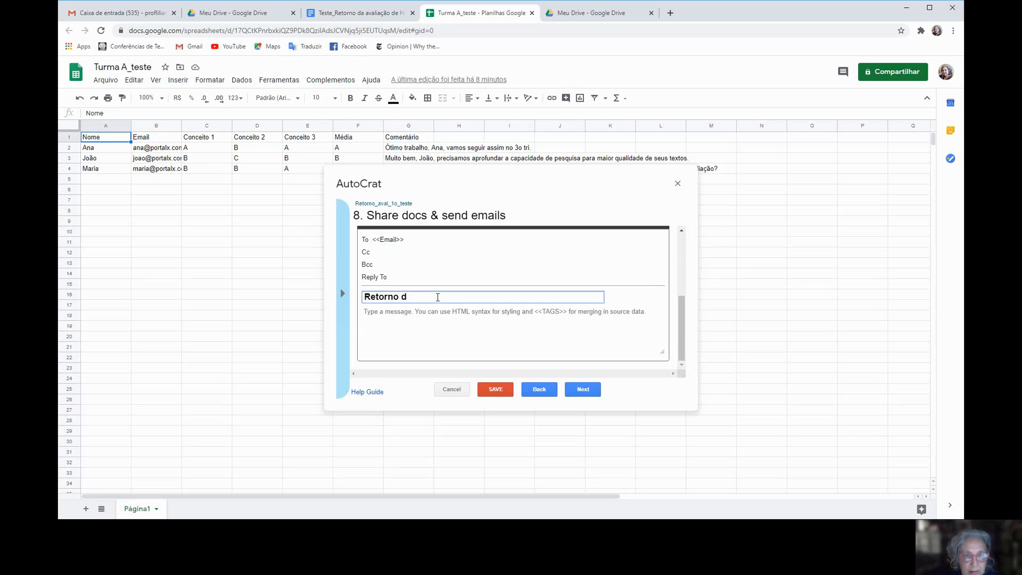
type("os conceitos de História")
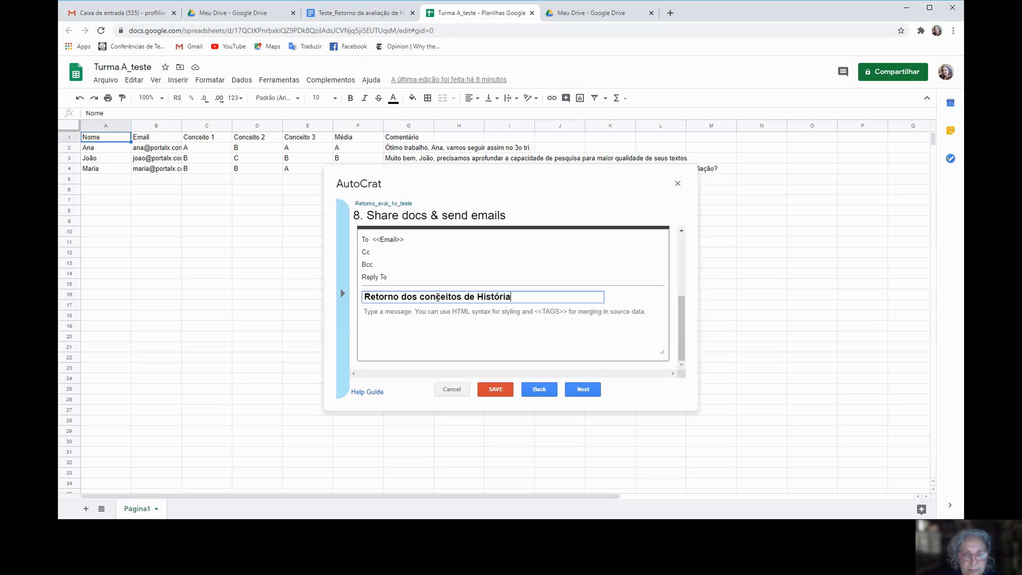
Start the email message with the greeting "Caro/a <<Nome>>".
left_click(422, 316)
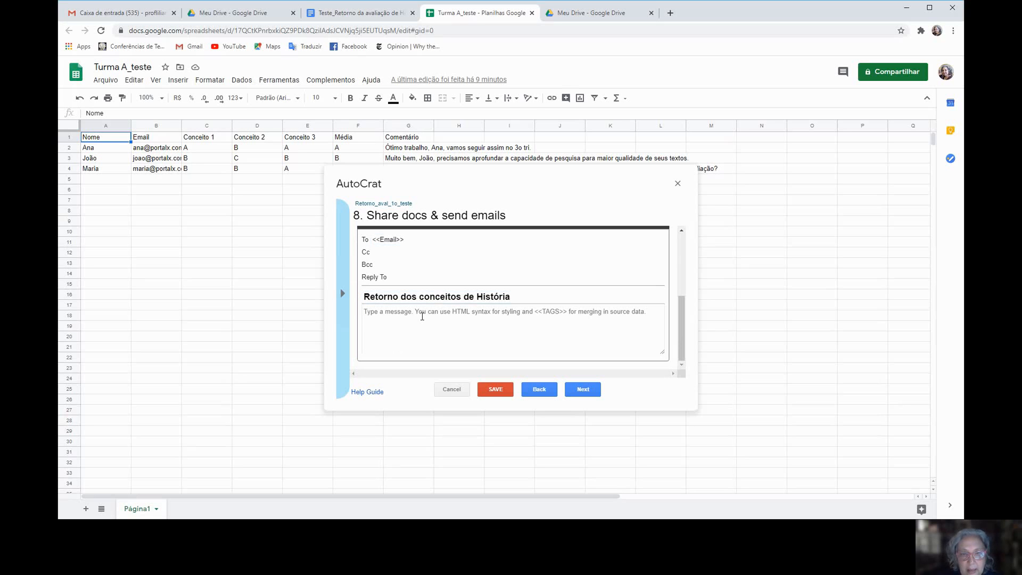
type("Car")
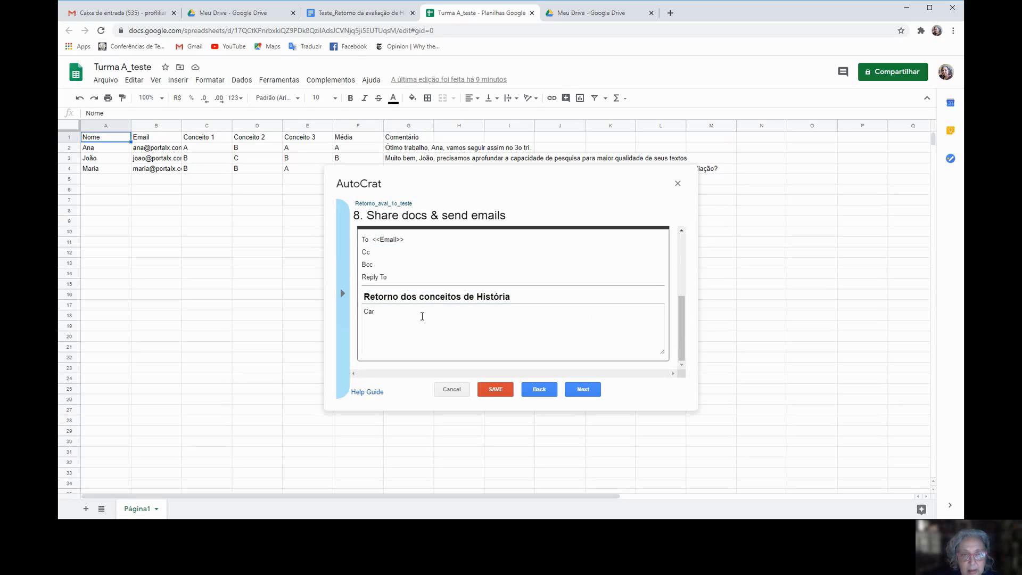
type("o/a Aluno")
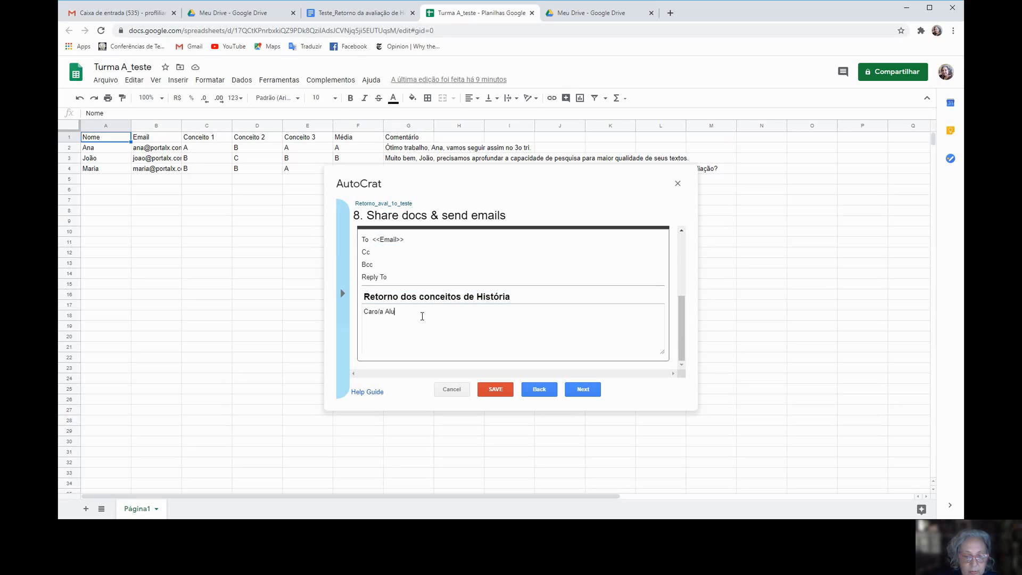
key("BackSpace")
key("BackSpace")
key("BackSpace")
key("BackSpace")
key("BackSpace")
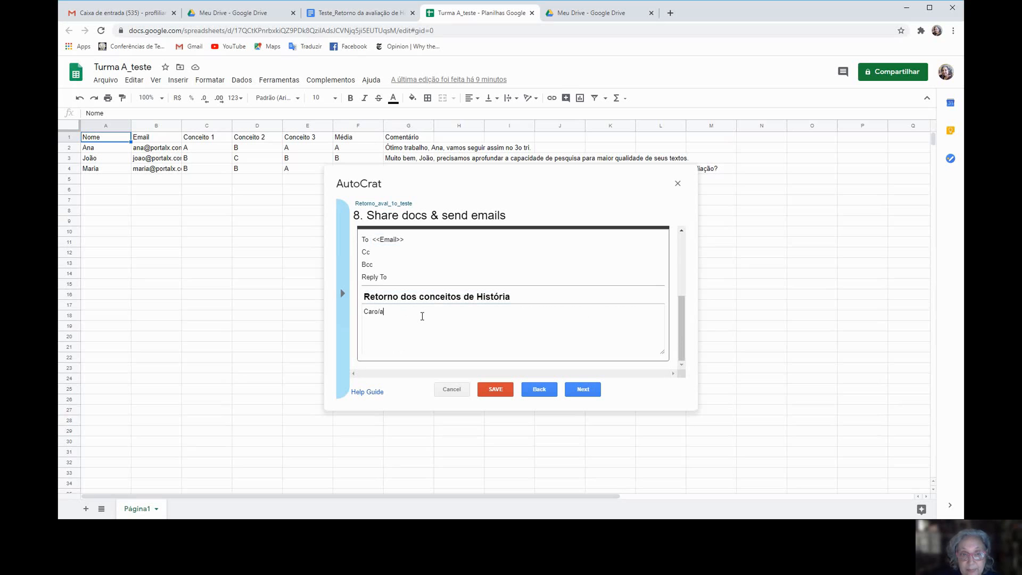
type("<<Nome>>")
Add the message line "Estou enviando um material com os conceitos deste trimestre." below the greeting.
key("Return")
type("Estou envian")
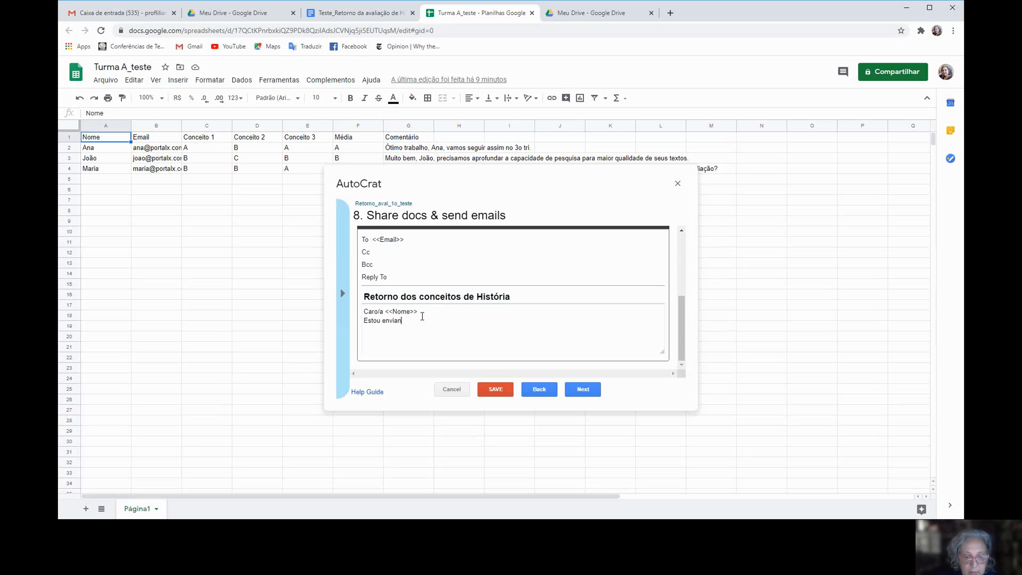
type("do u")
type("m dco")
key("BackSpace")
key("BackSpace")
key("BackSpace")
type("materi")
type("al com ")
type("a")
key("BackSpace")
key("BackSpace")
type("os conceitos deste trimestre.")
Continue the message on a new line with "Caso tenha alguma dúvida por favor me procure.".
key("Return")
type("Caso tenh")
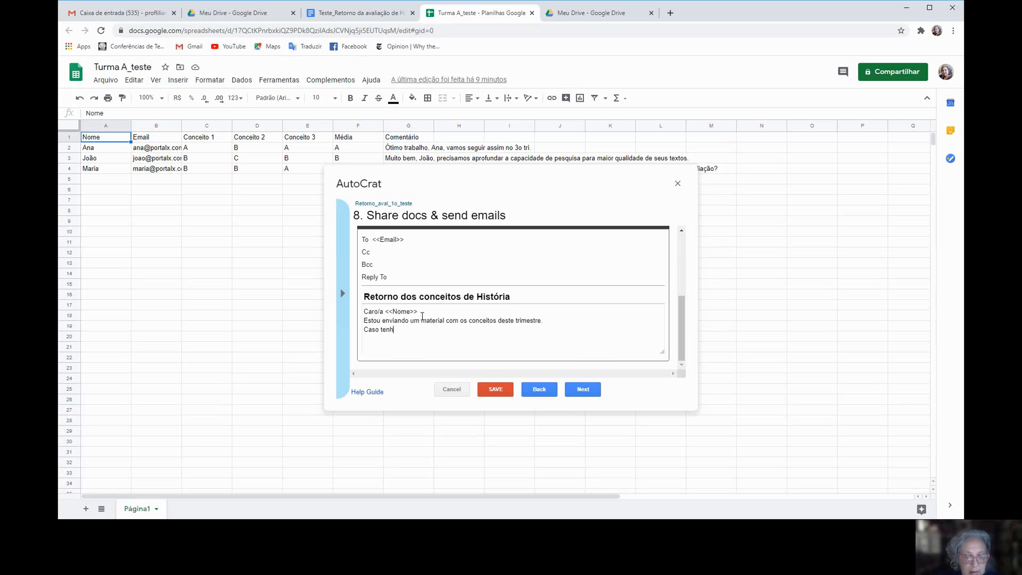
type("a alguma dúvida por favor me ")
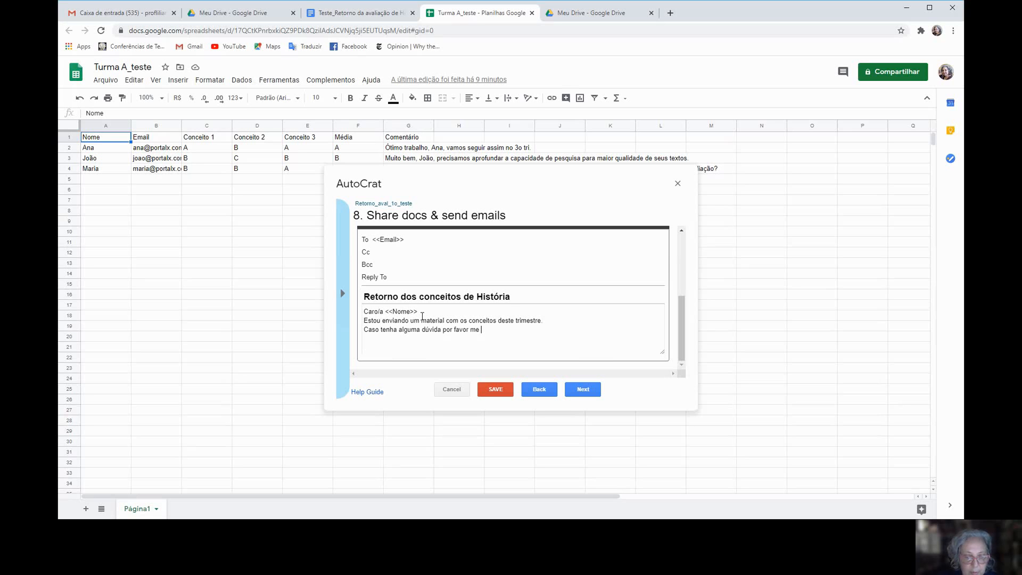
type("procure.")
Add the message line "Foi um prazer trabalhar com você, e seguimos juntos nesse próximo que se inicia.".
key("Return")
type("Foi um prazer tr")
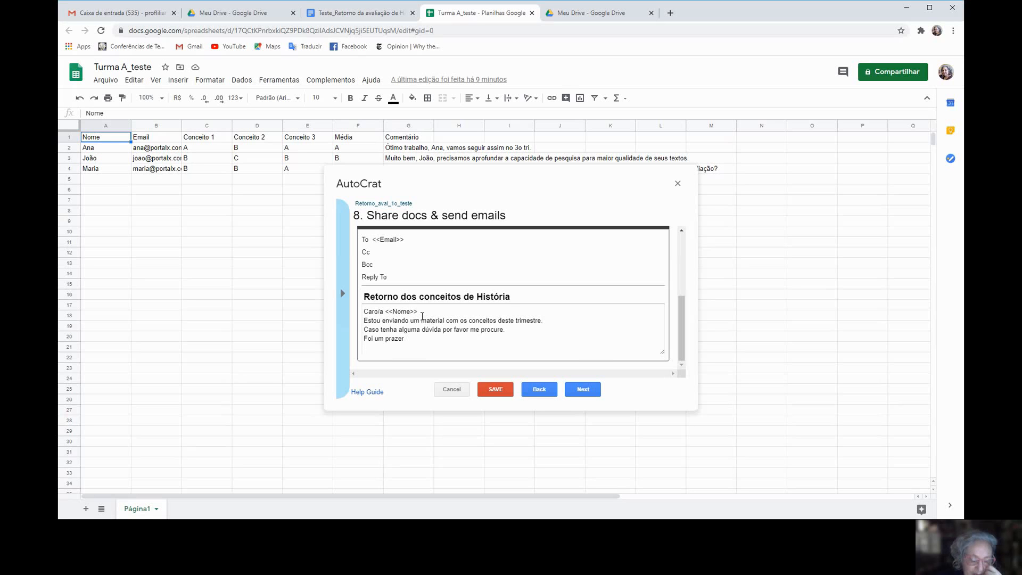
type("abal")
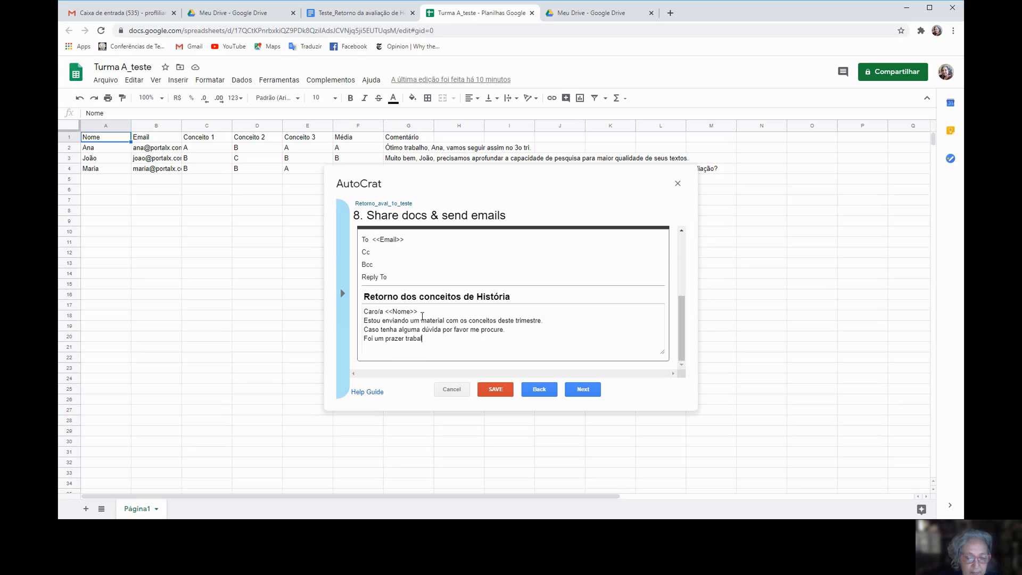
type("har com você, e")
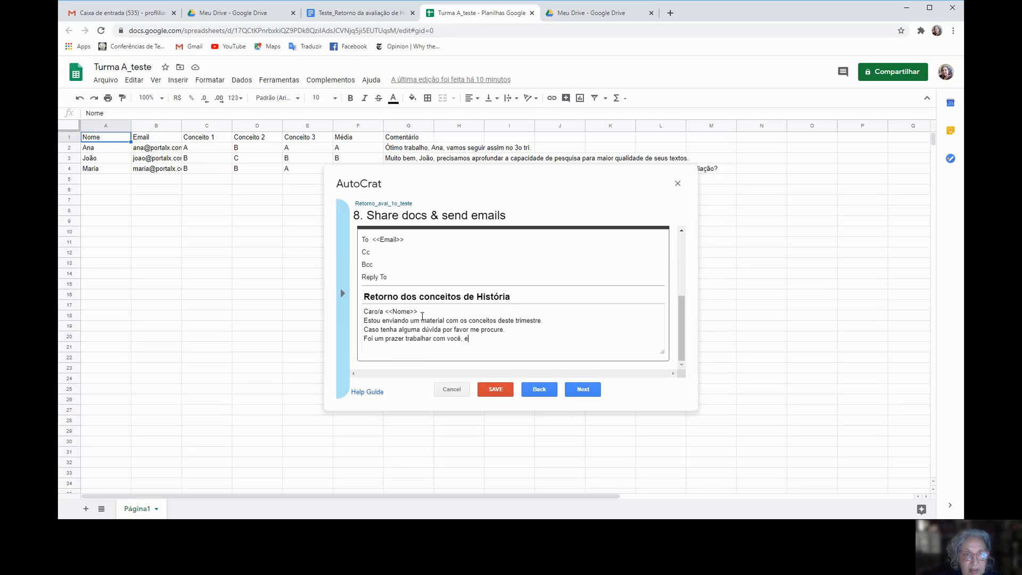
type(" seguimos juntos ")
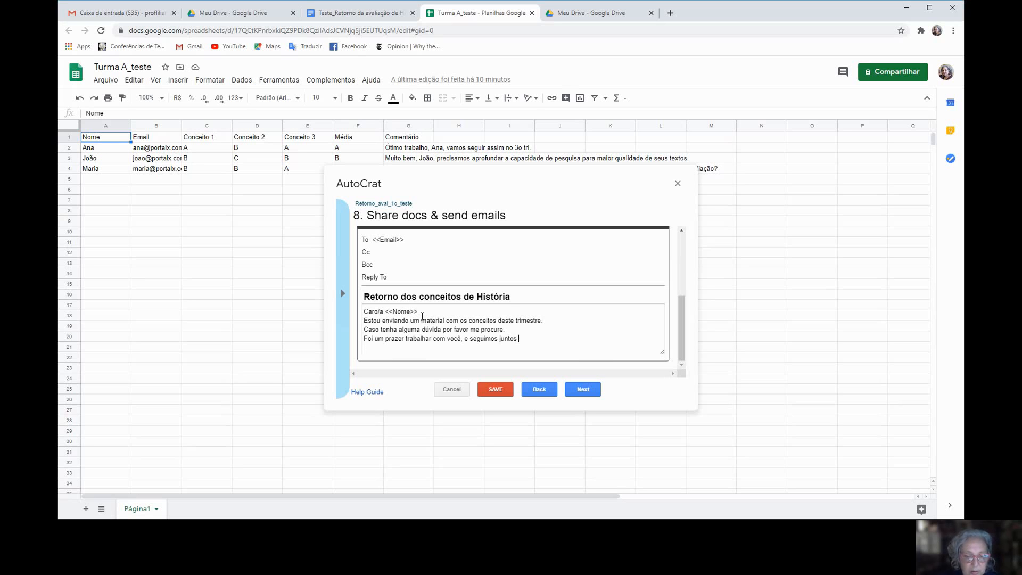
type("nesse próximo que se ")
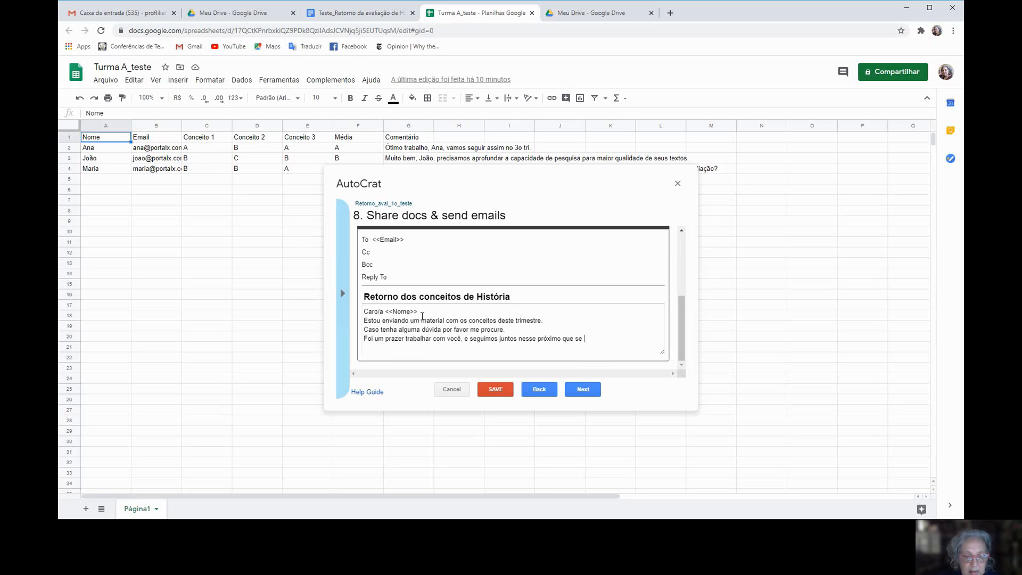
type("inicia.")
Close the email message with "Um abraço" and sign it with the teacher's first name.
key("Return")
type("Um abraço.")
type("Lilian")
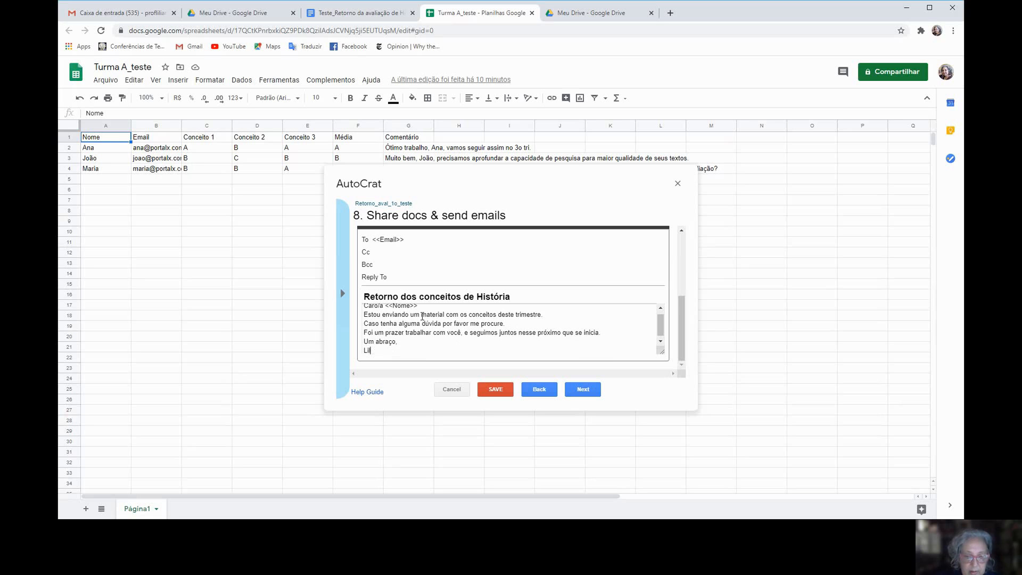
Save the merge job with the form and time triggers left at No, and run Retorno_aval_1o_teste.
left_click(588, 392)
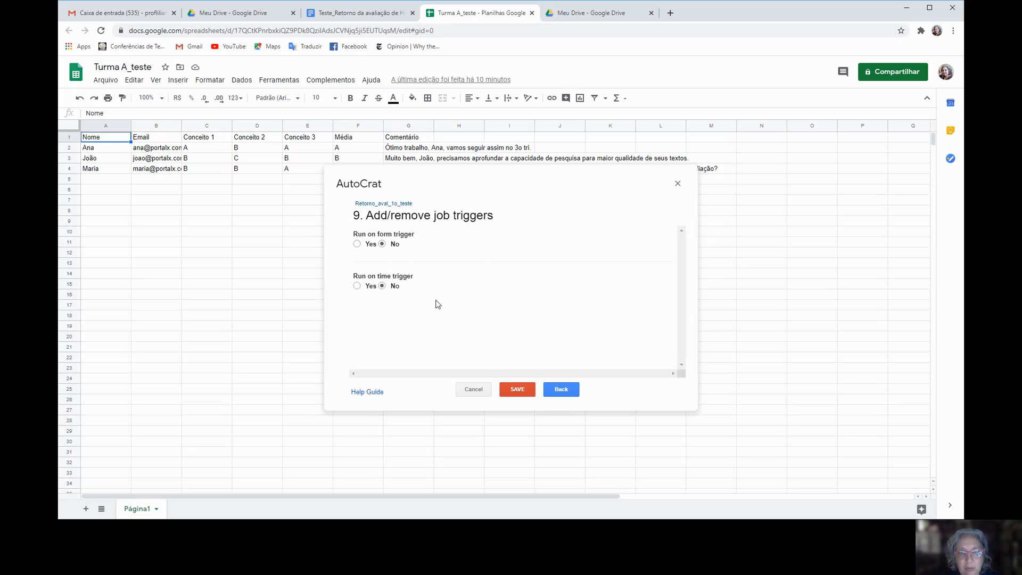
left_click(516, 391)
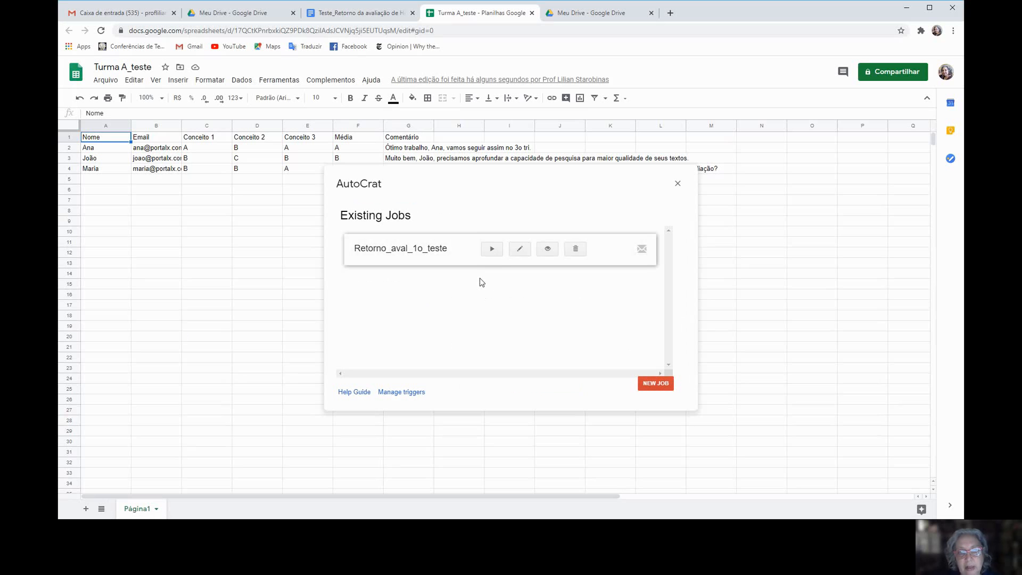
left_click(491, 250)
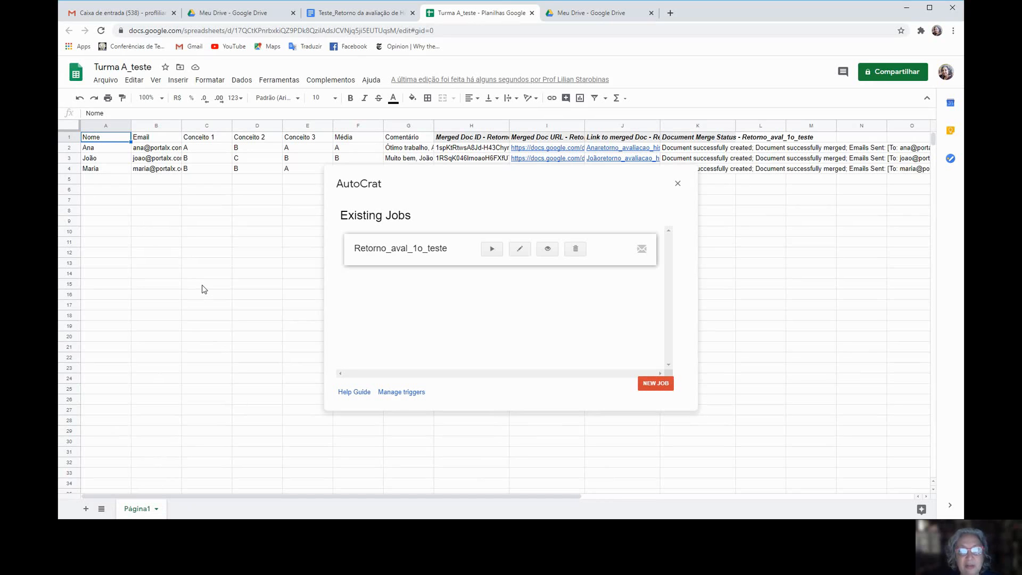
Open the first student's merged feedback document from the a_mala_direta_teste folder in Google Drive and check its contents.
left_click(349, 15)
left_click(228, 14)
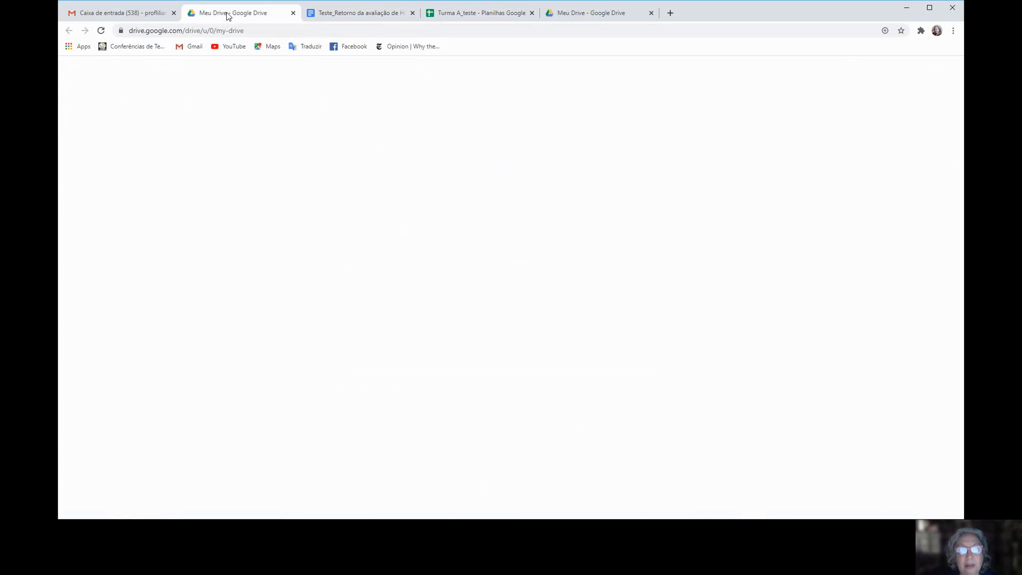
left_click(77, 171)
left_click(114, 169)
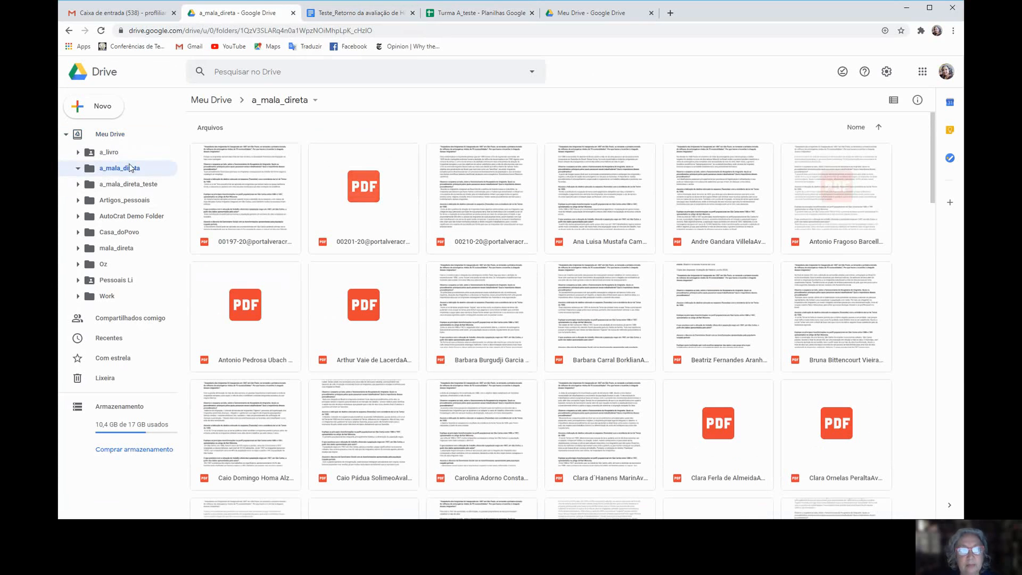
left_click(110, 186)
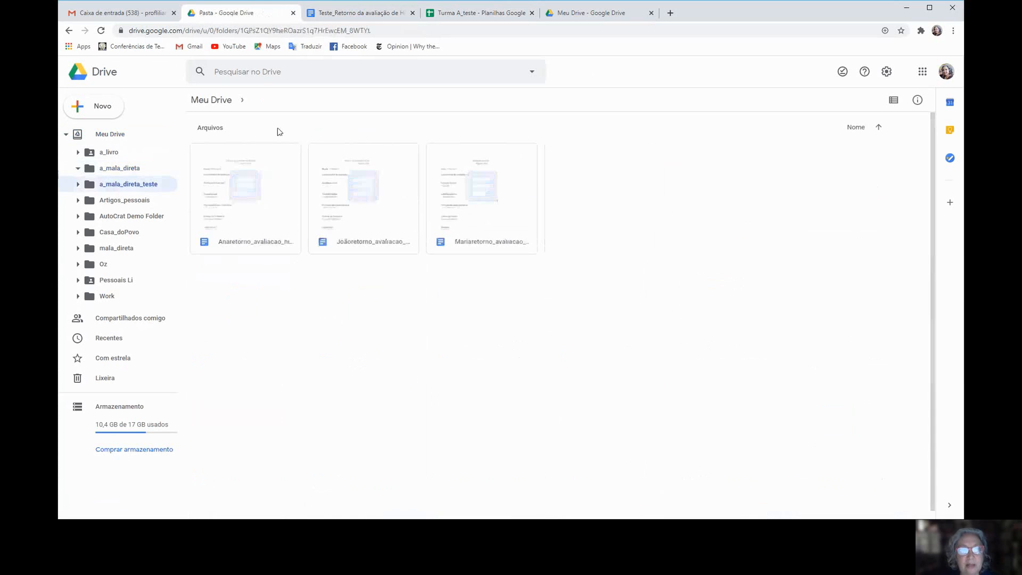
left_click(268, 203)
double_click(268, 203)
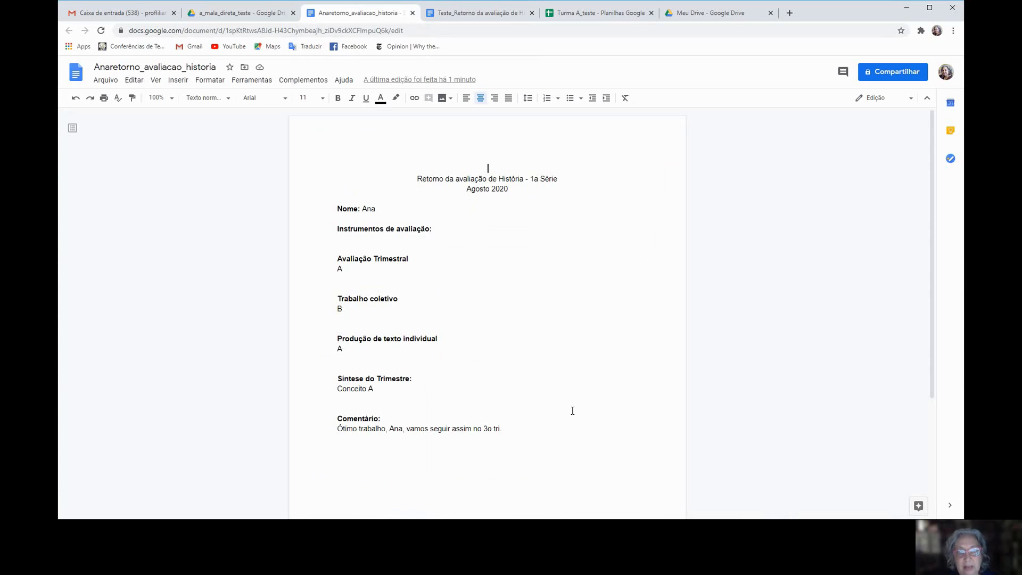
Check the second student's merged feedback document from the same Drive folder, and return to the folder.
left_click(234, 12)
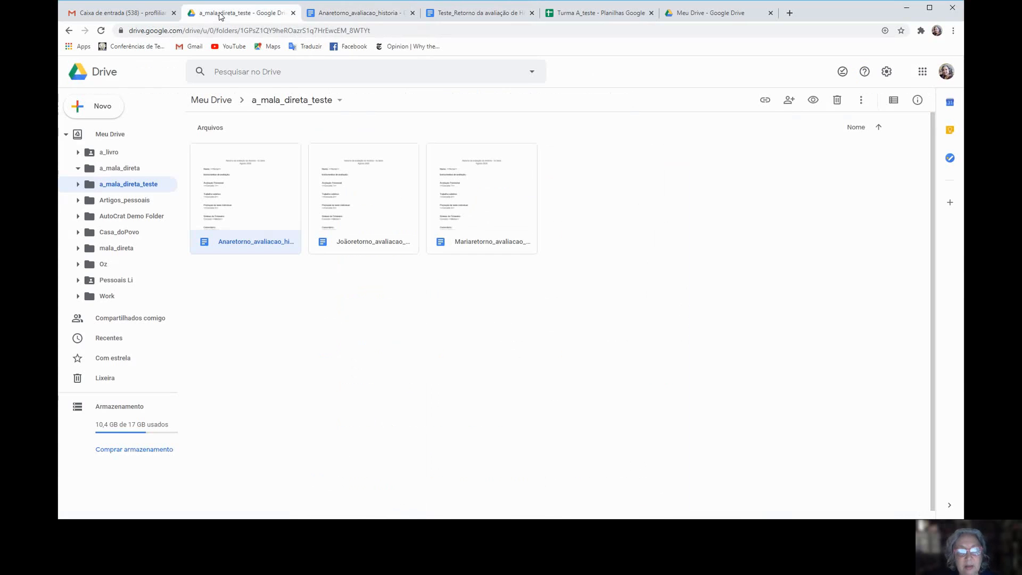
double_click(367, 190)
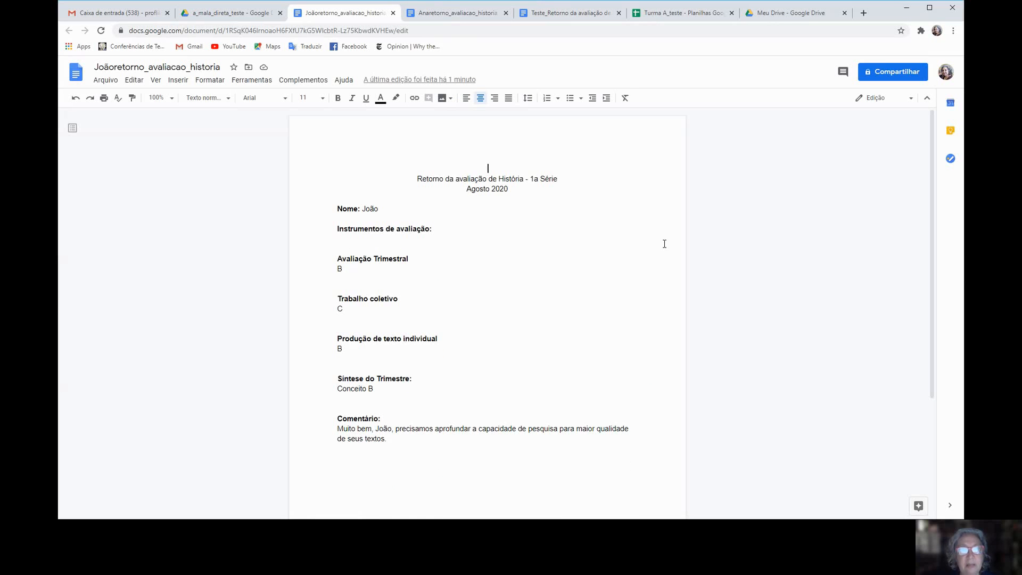
left_click(233, 14)
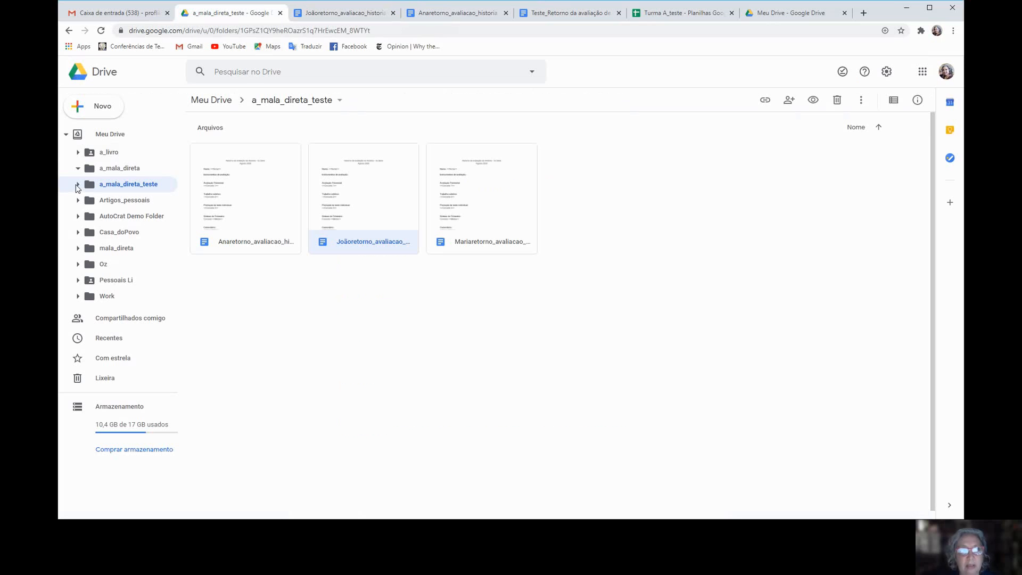
left_click(77, 188)
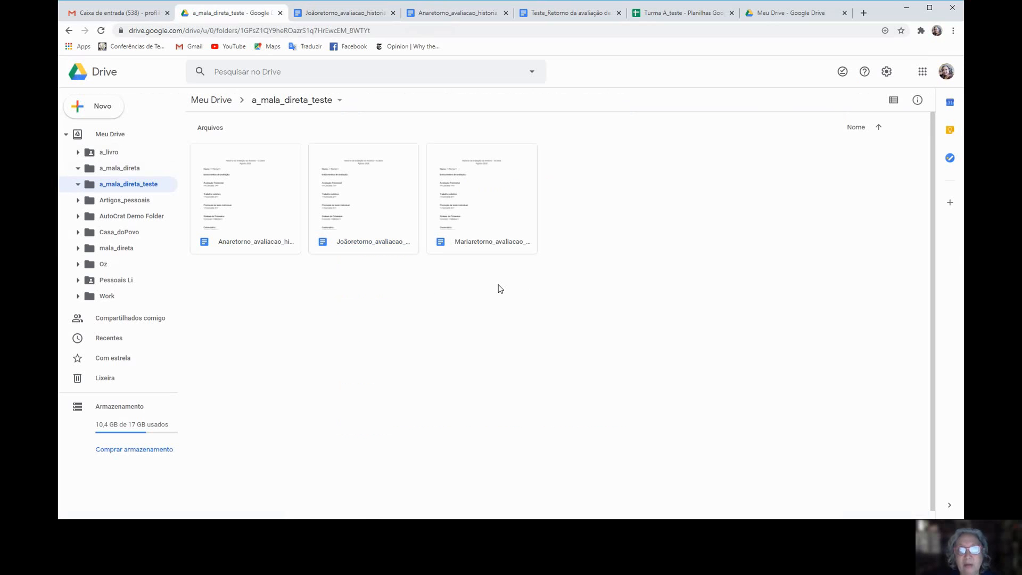
Switch back to the Turma A_teste spreadsheet and select the empty Nome cell A5 below the last student.
left_click(685, 14)
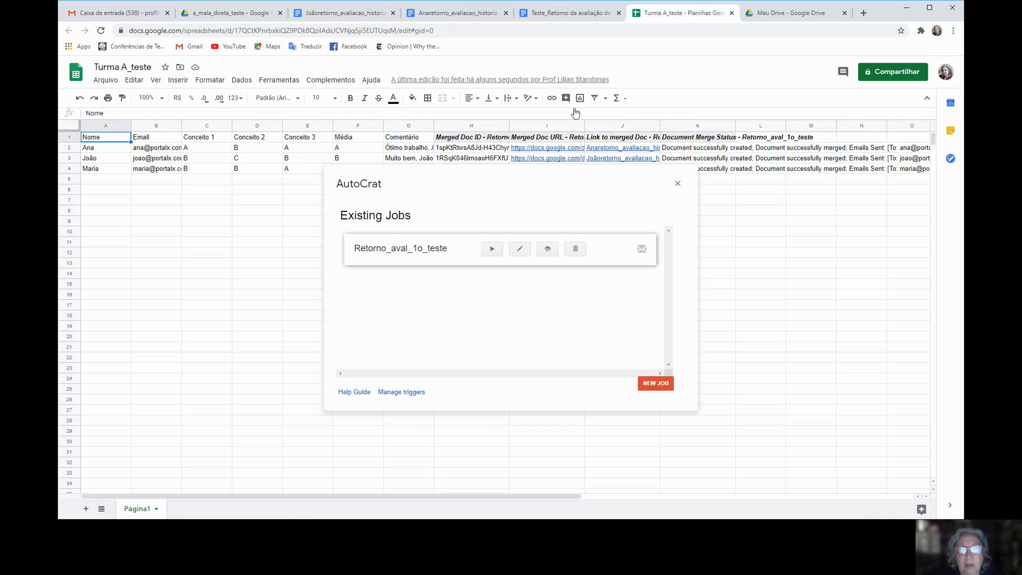
left_click(113, 181)
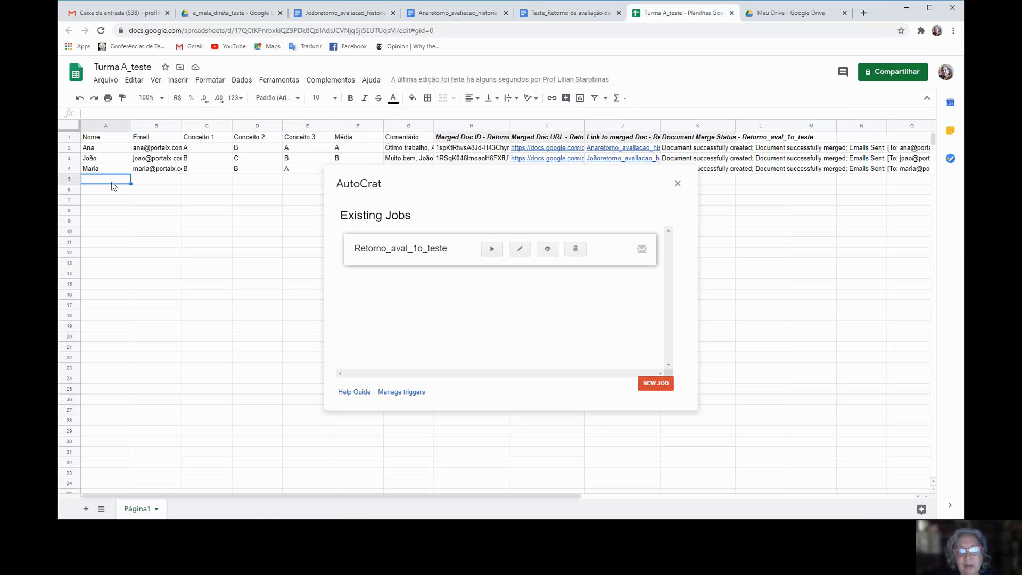
left_click(162, 183)
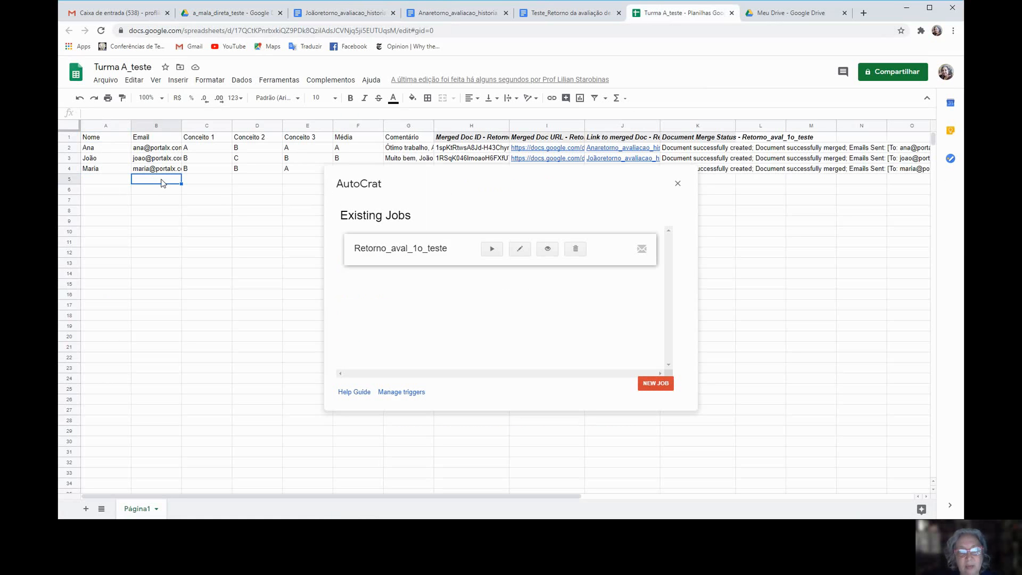
left_click(104, 184)
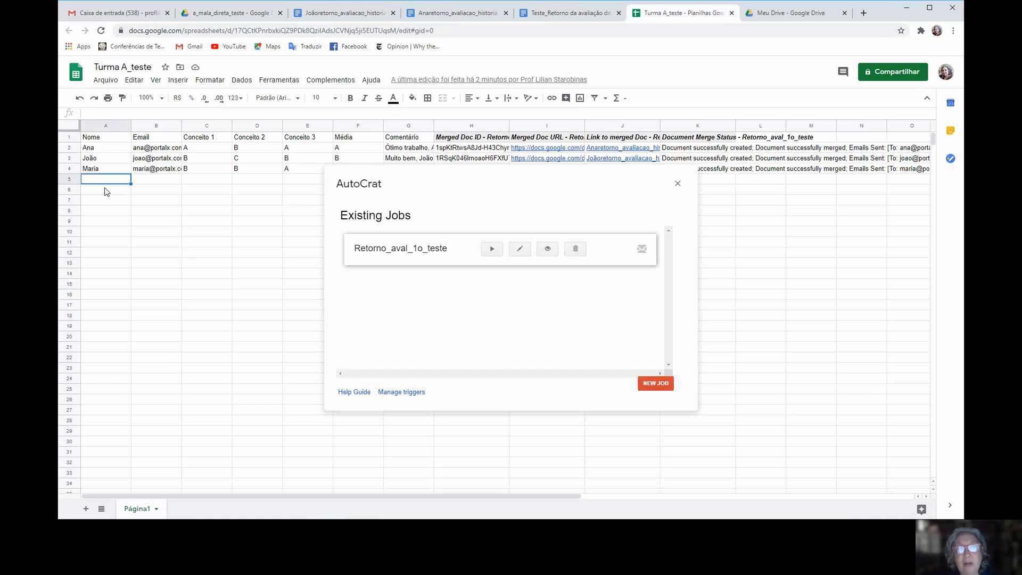